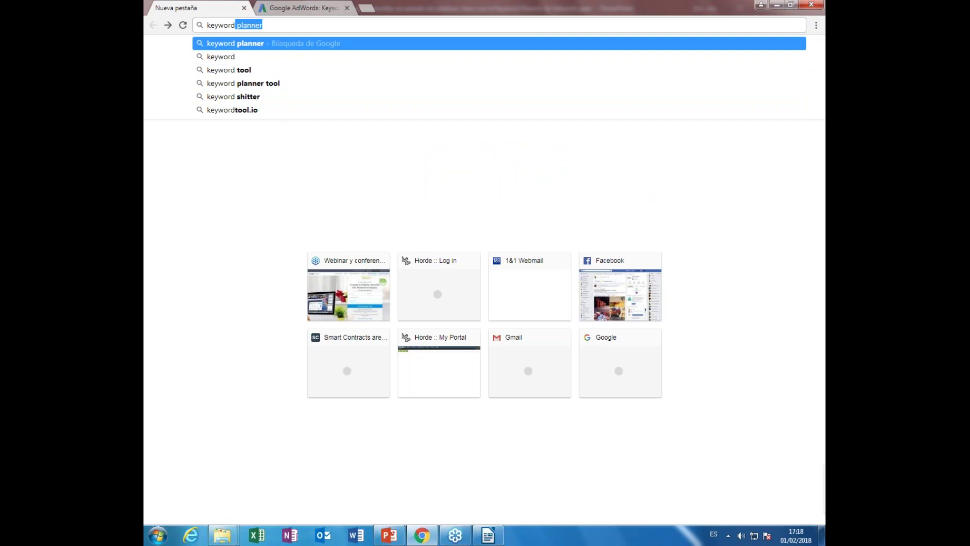
Search Google for 'google keyword planner'.
key(Right)
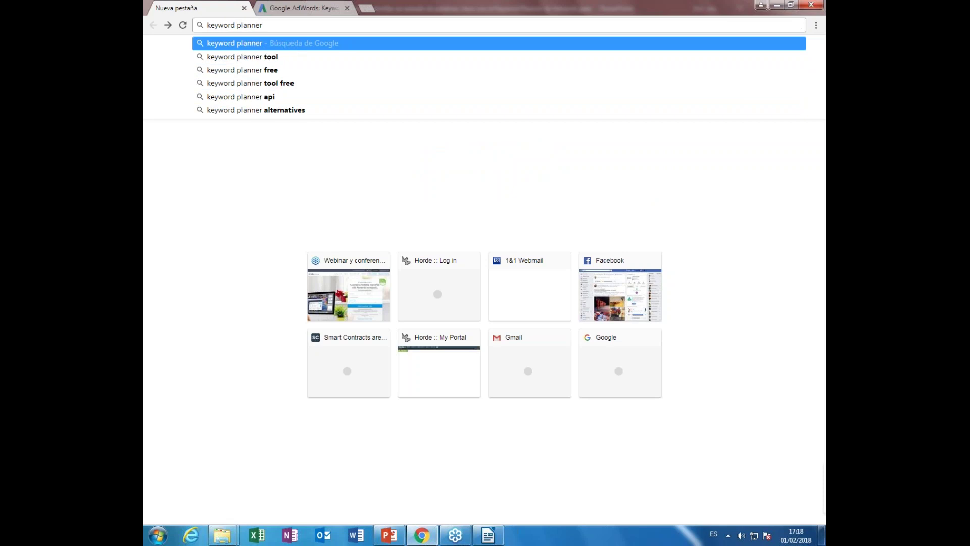
text(google)
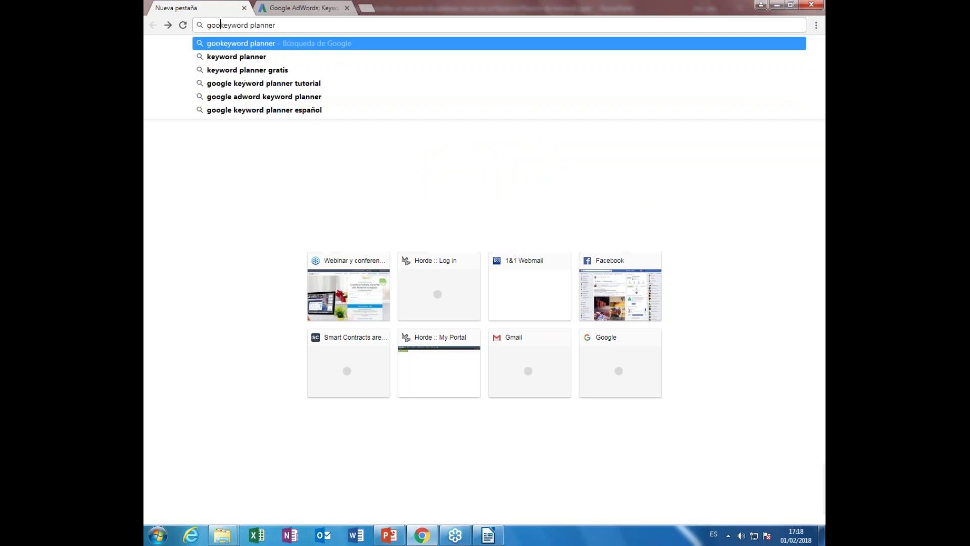
key(Return)
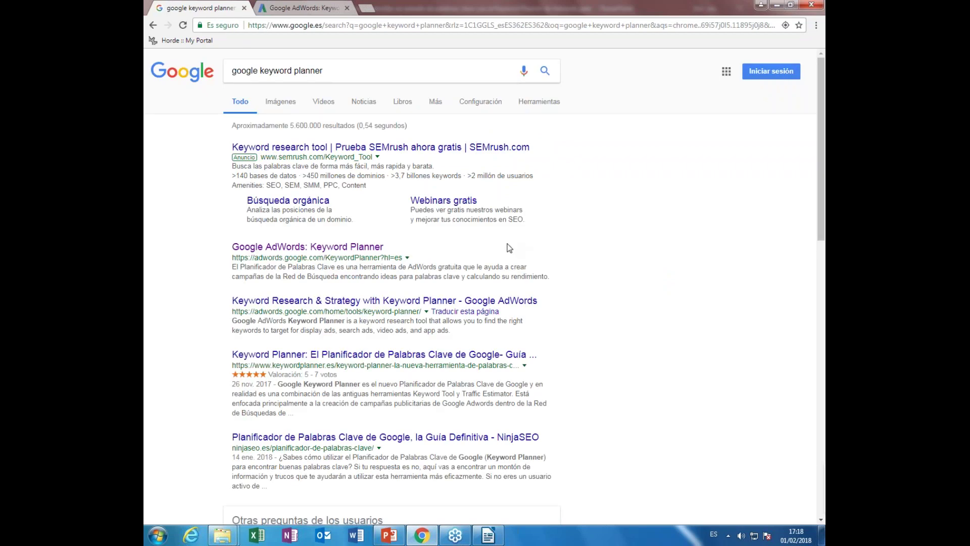
Point out the ad label and web address in the results, then open the Google AdWords: Keyword Planner result.
double_click(239, 158)
drag(234, 158, 372, 157)
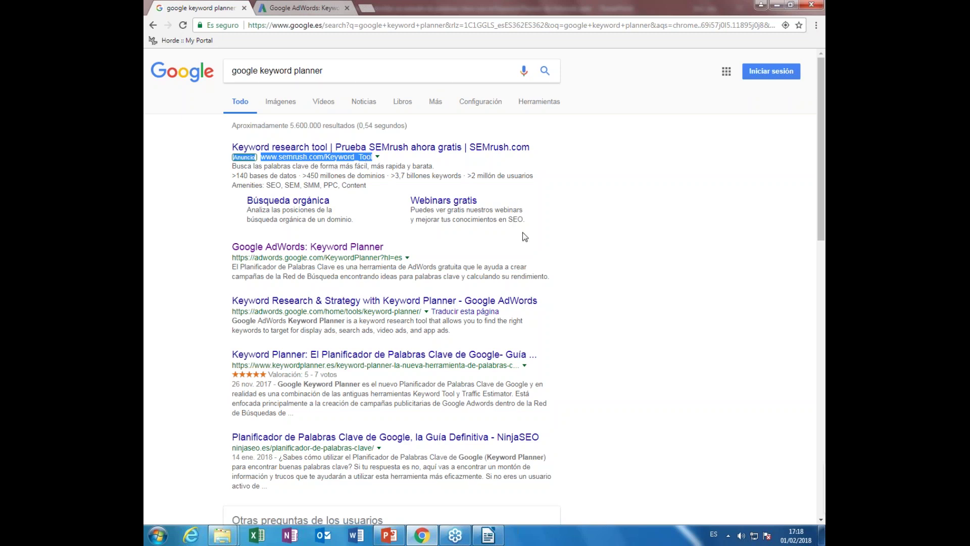
click(558, 236)
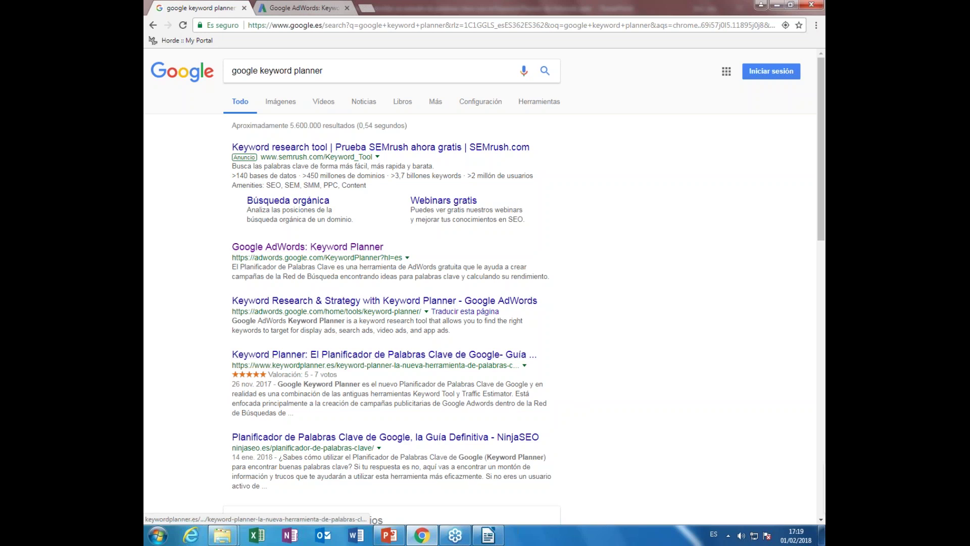
scroll(515, 381, down, 9)
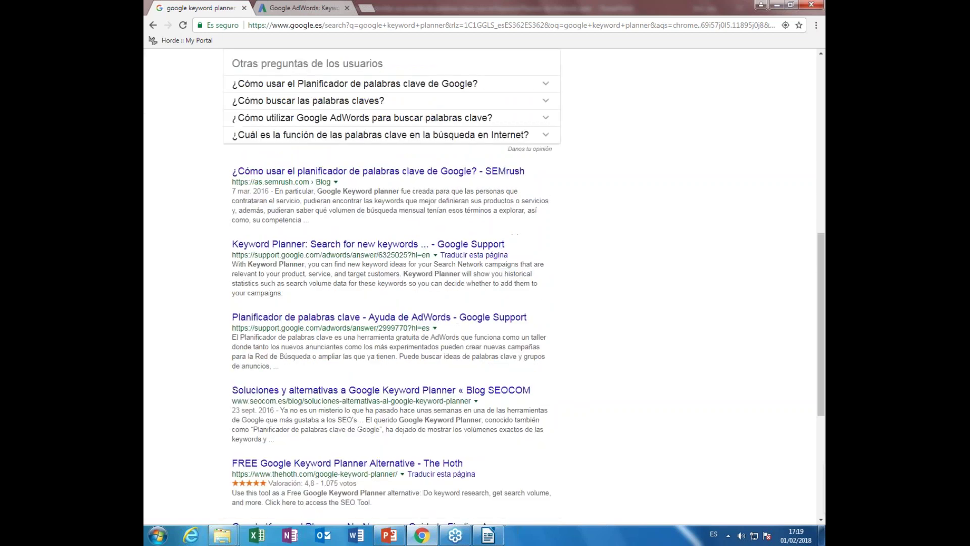
scroll(392, 350, down, 5)
drag(253, 349, 460, 349)
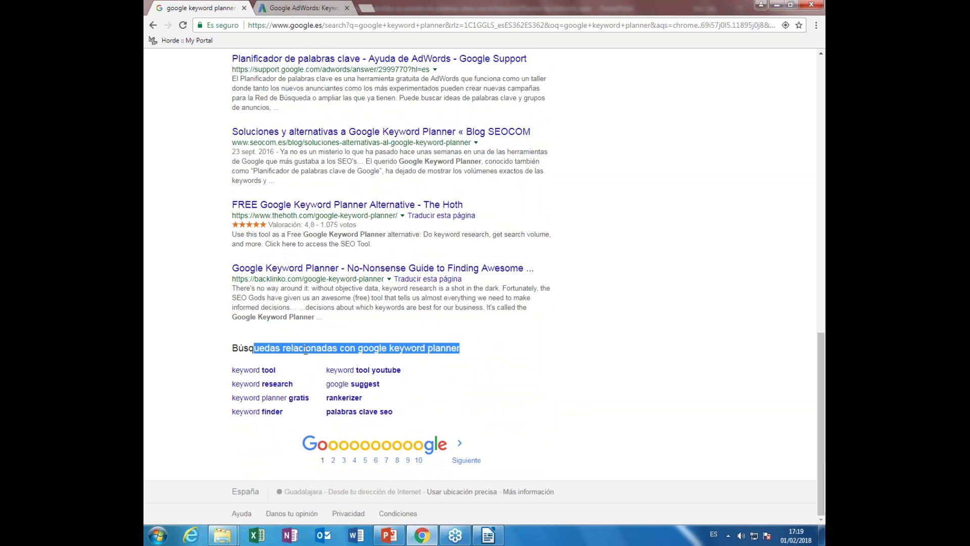
click(253, 348)
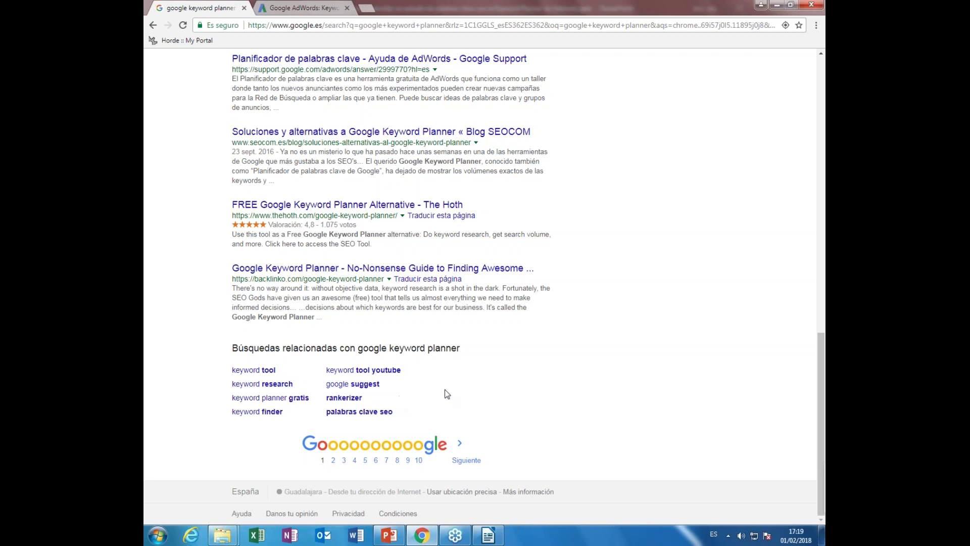
scroll(458, 400, up, 15)
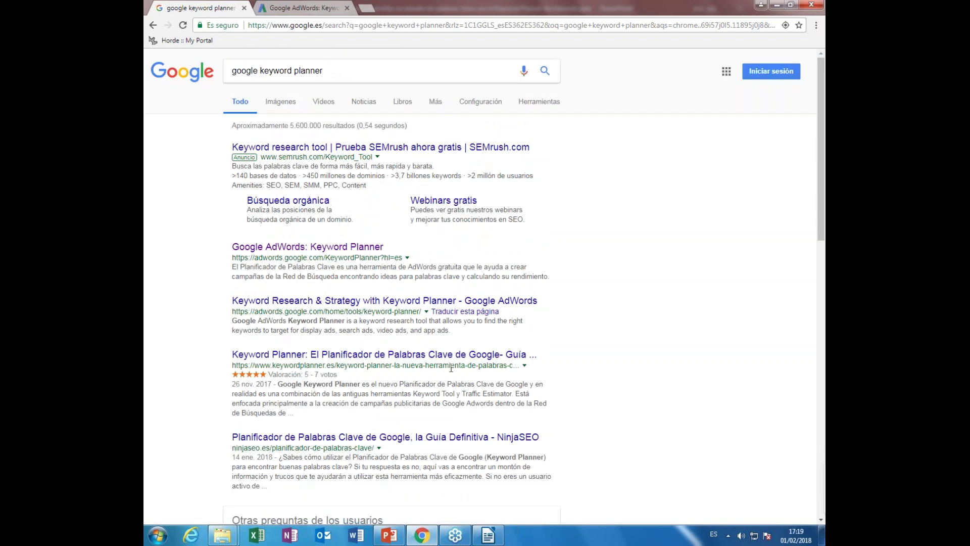
click(307, 247)
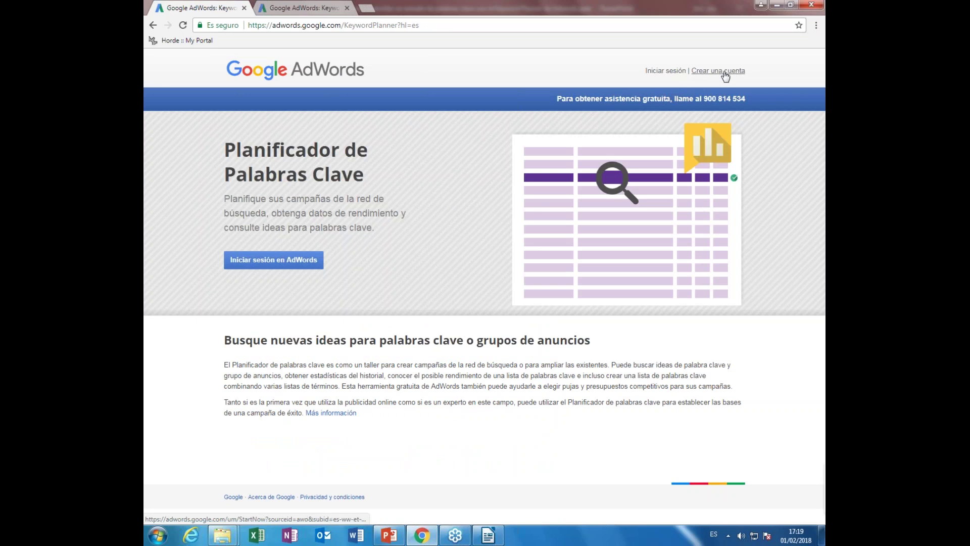
Start the AdWords sign-in with a different account and enter its e-mail address.
click(672, 73)
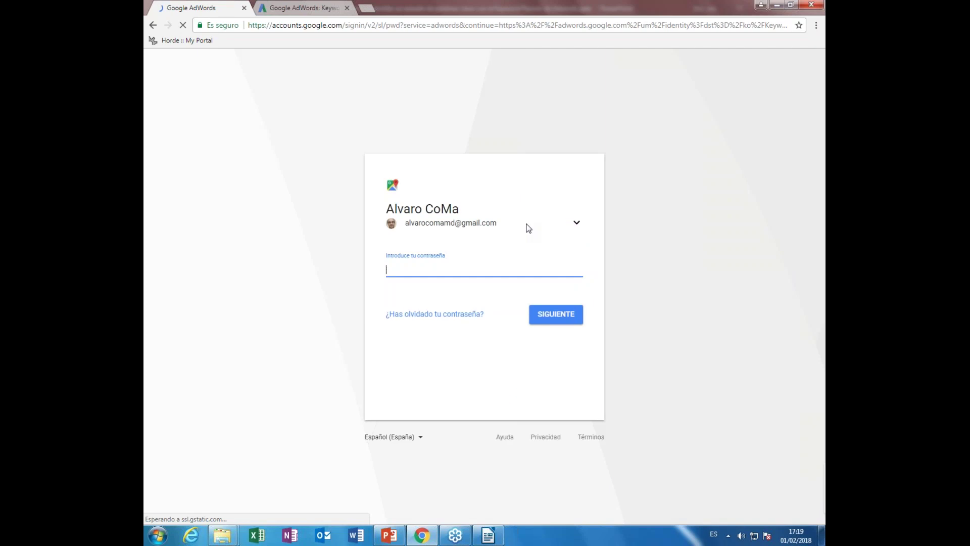
click(576, 222)
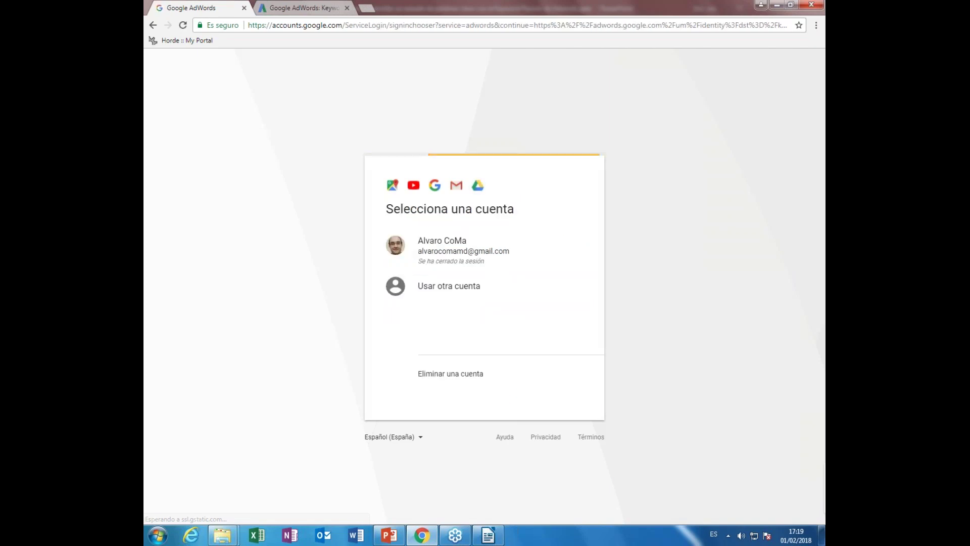
click(475, 288)
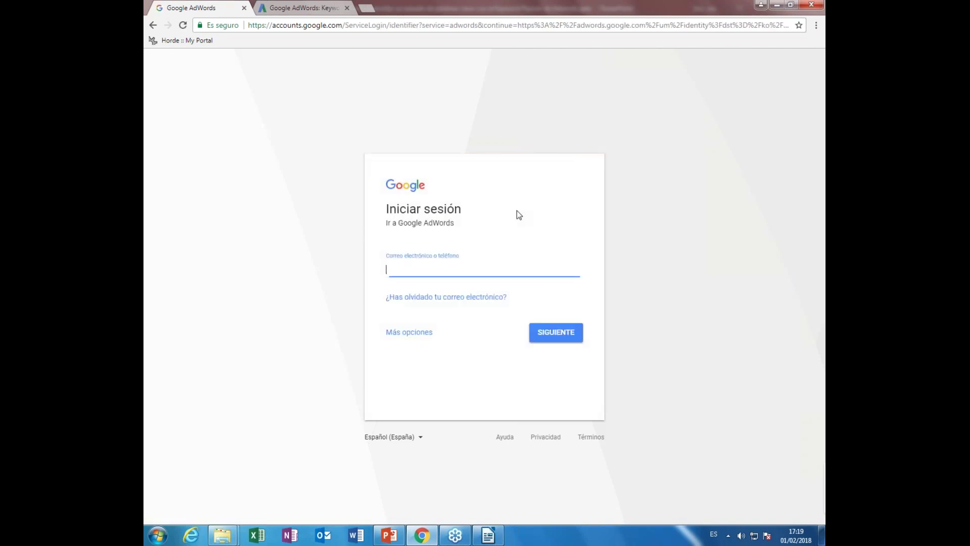
drag(470, 270, 387, 272)
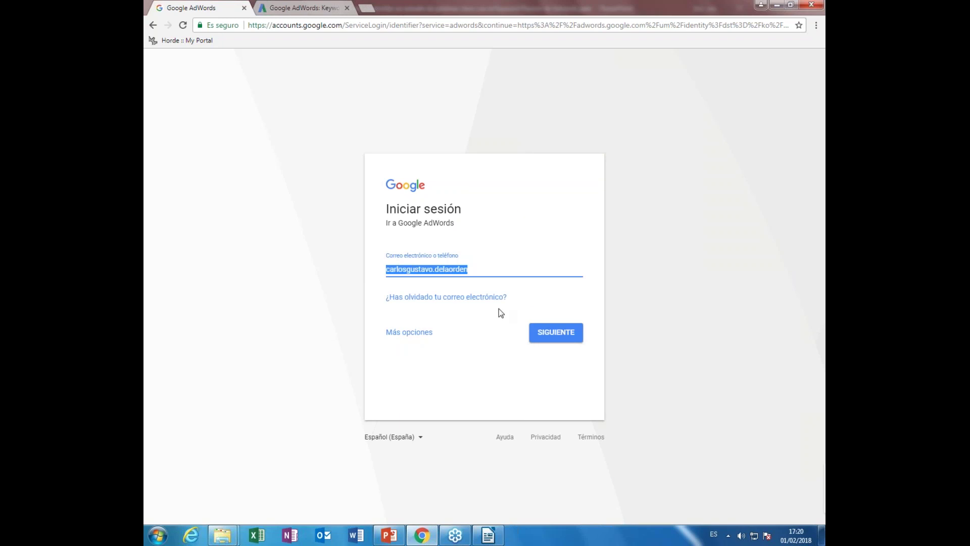
key(Return)
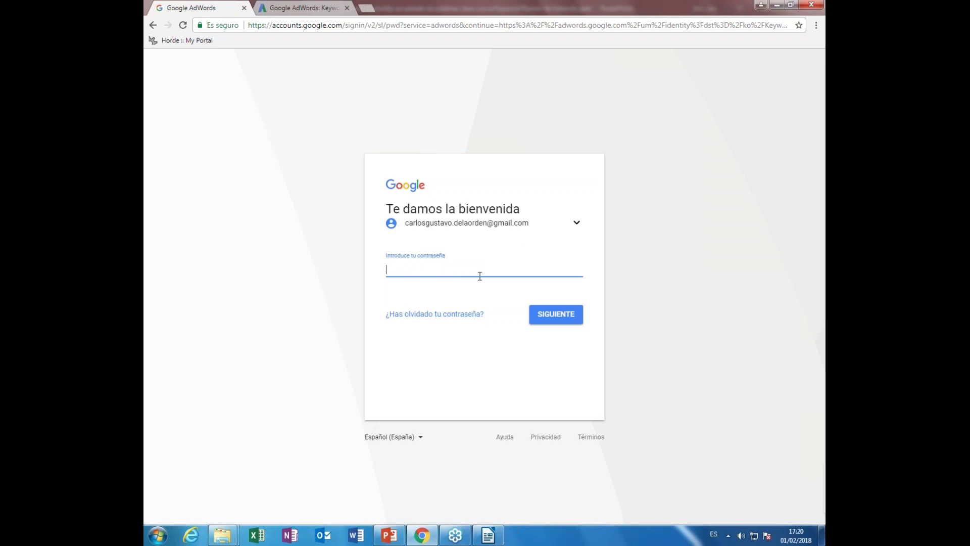
Enter the account password and confirm the verification code received by text message.
text(••••••••)
key(Return)
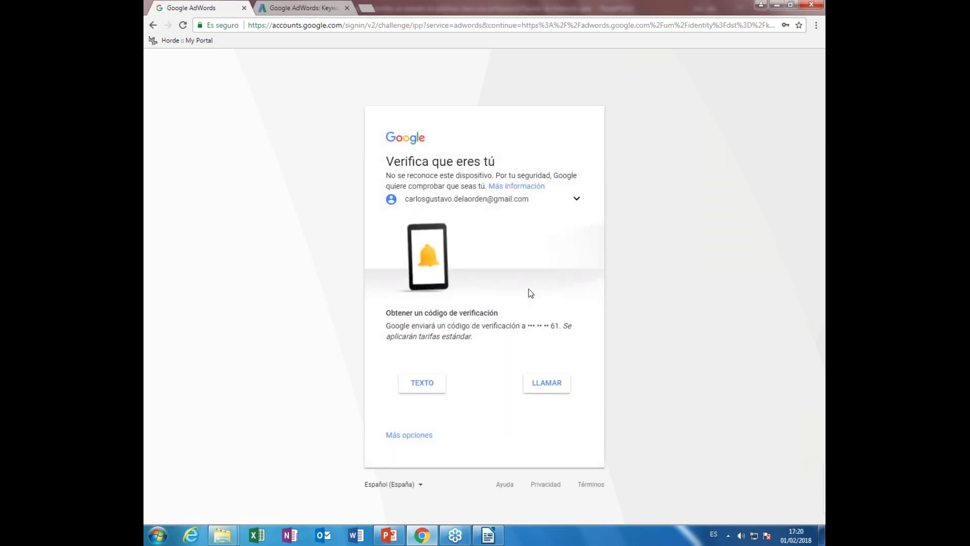
click(431, 387)
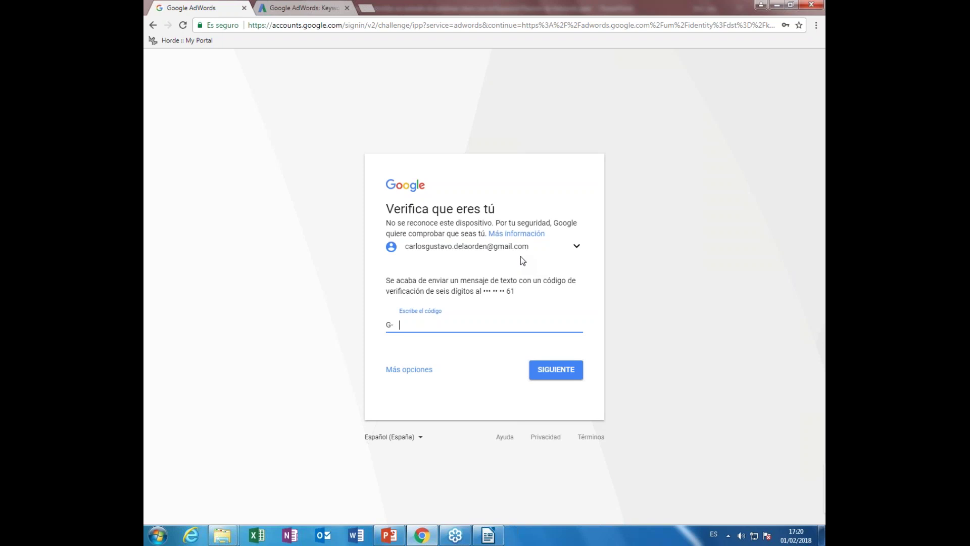
click(564, 370)
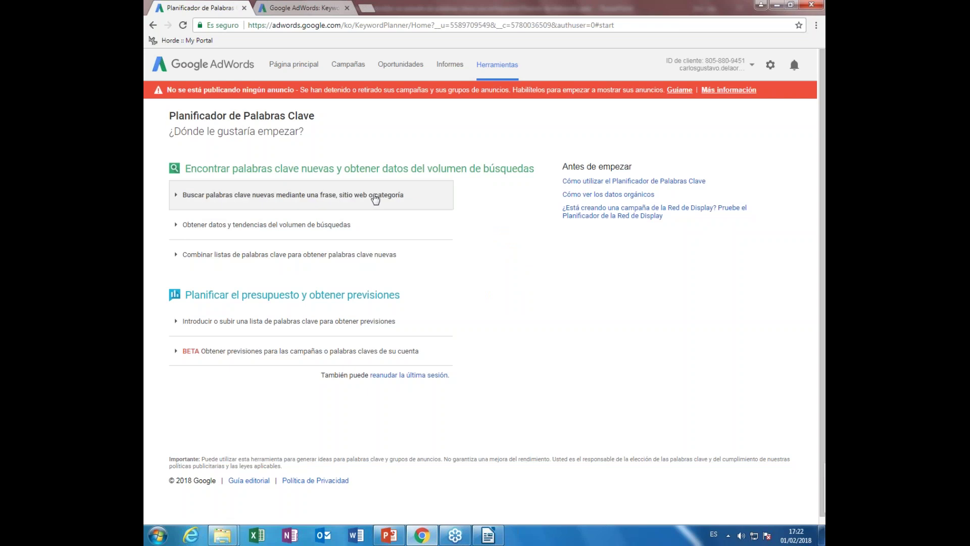
Enter 'libros infantiles en Guadalajara, libros educativos, venta de libros, tienda de libros infantiles' as product keywords.
click(375, 198)
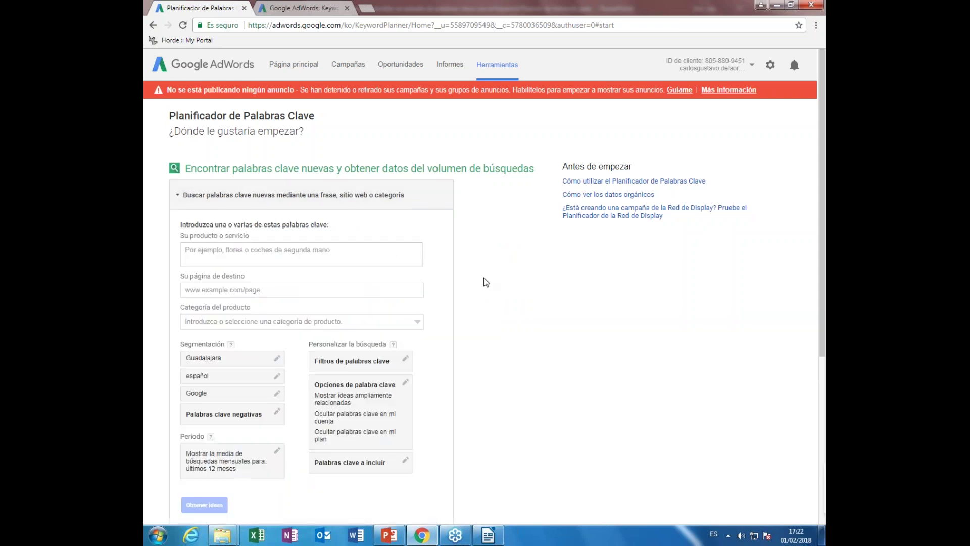
scroll(484, 278, down, 1)
scroll(483, 271, down, 1)
scroll(472, 247, up, 1)
click(247, 201)
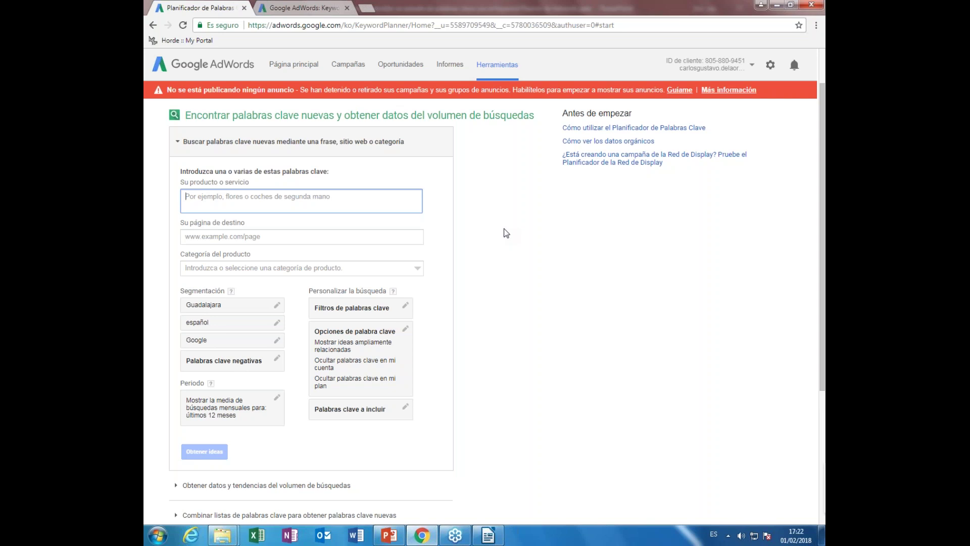
text(libros)
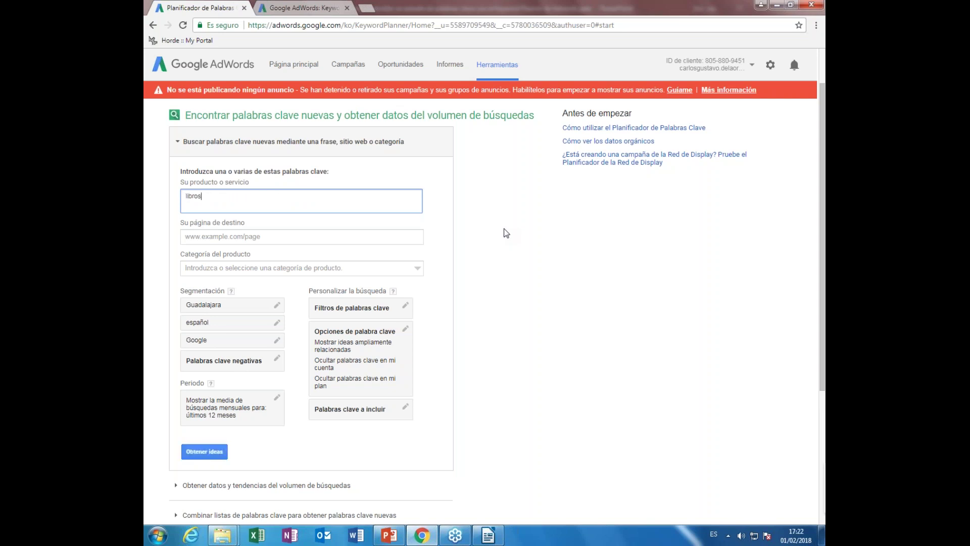
text( infantiles en Guadalajara, libros educa)
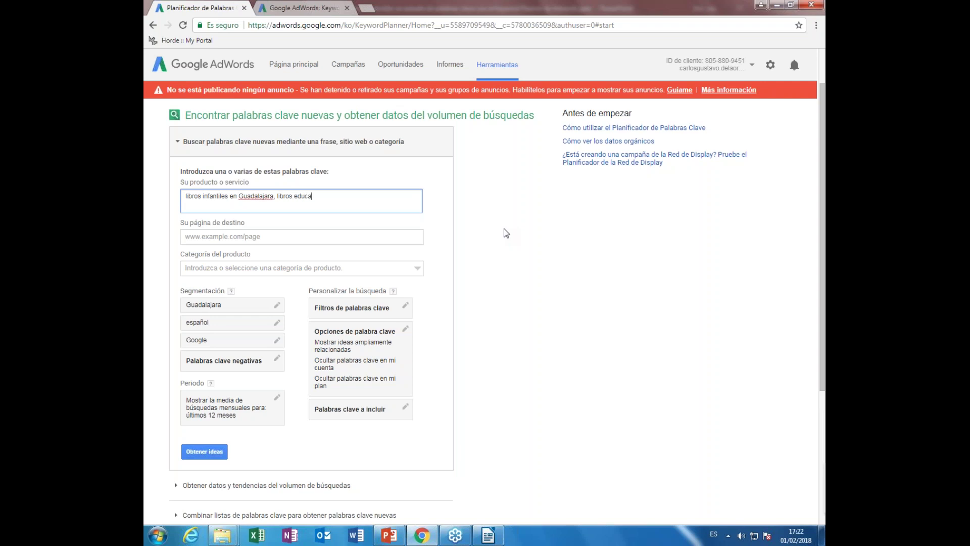
text(tivos, venta de libros, tienda de libros infan)
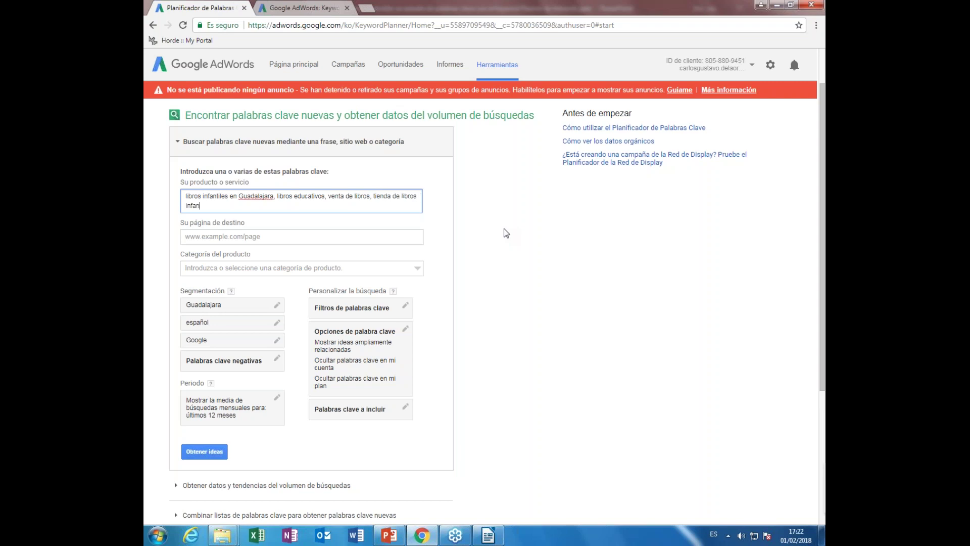
text(tiles)
Highlight the first keyword phrase to review it, then move on to the landing page field.
key(ctrl+shift+Right)
key(ctrl+shift+Right)
key(ctrl+shift+Right)
key(ctrl+shift+Right)
key(ctrl+shift+Right)
key(ctrl+shift+Right)
key(ctrl+shift+Right)
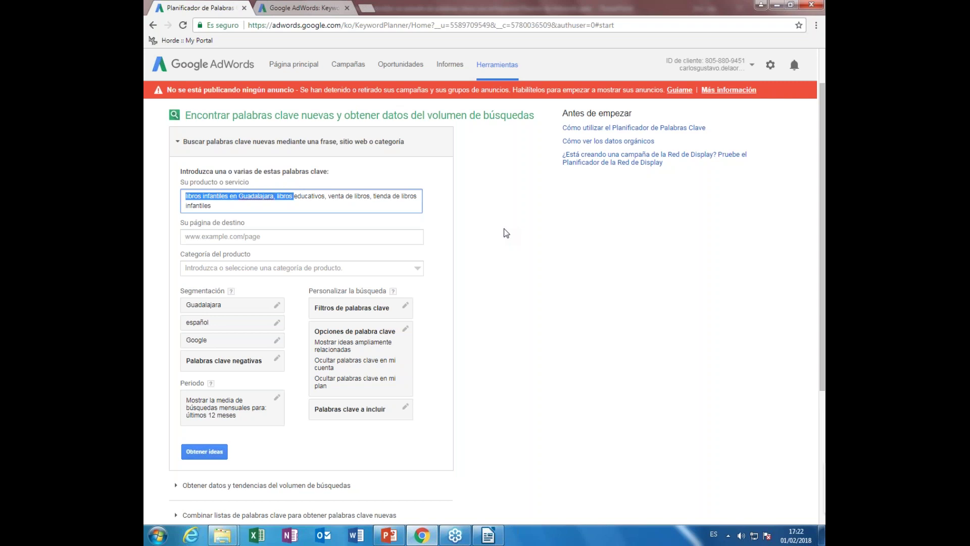
key(Right)
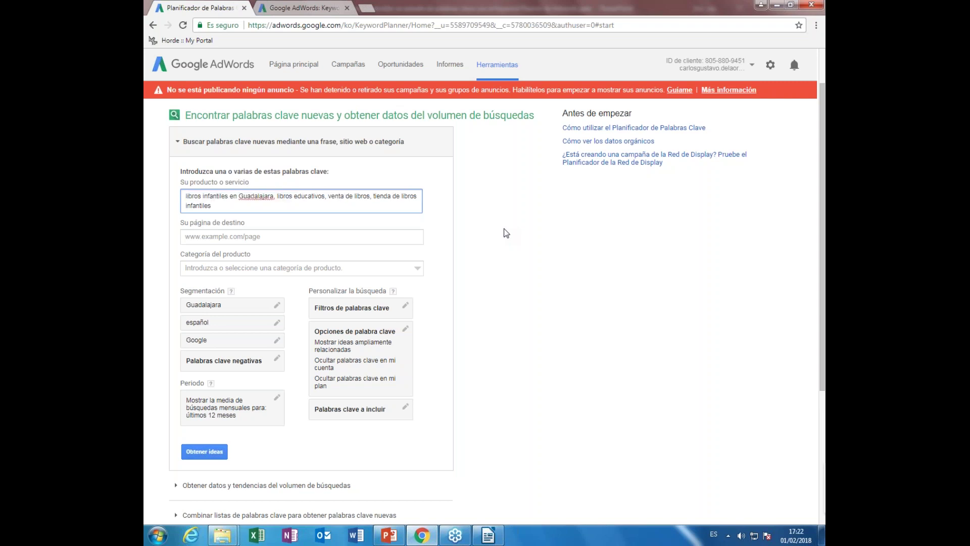
key(ctrl+shift+Right)
key(ctrl+shift+Right)
key(ctrl+shift+Right)
key(ctrl+shift+Right)
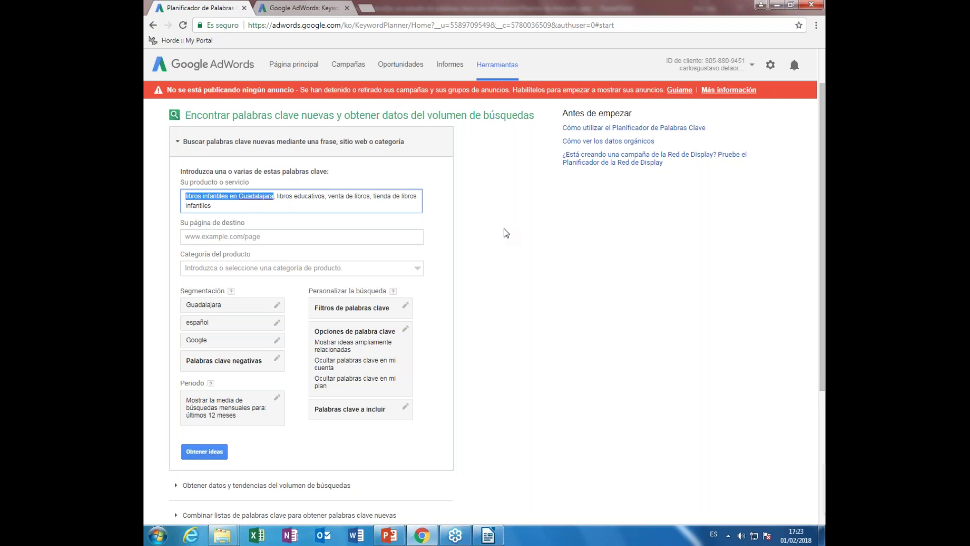
key(Left)
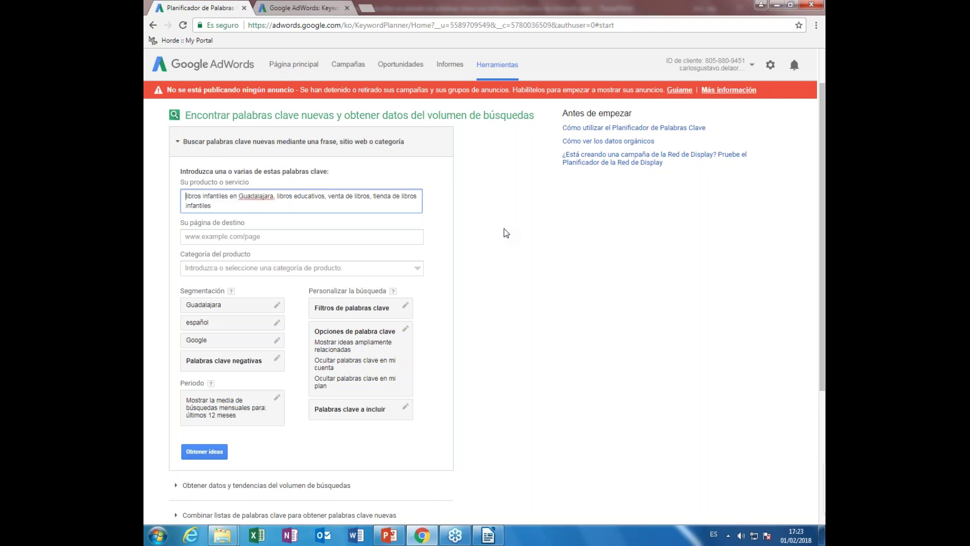
key(Tab)
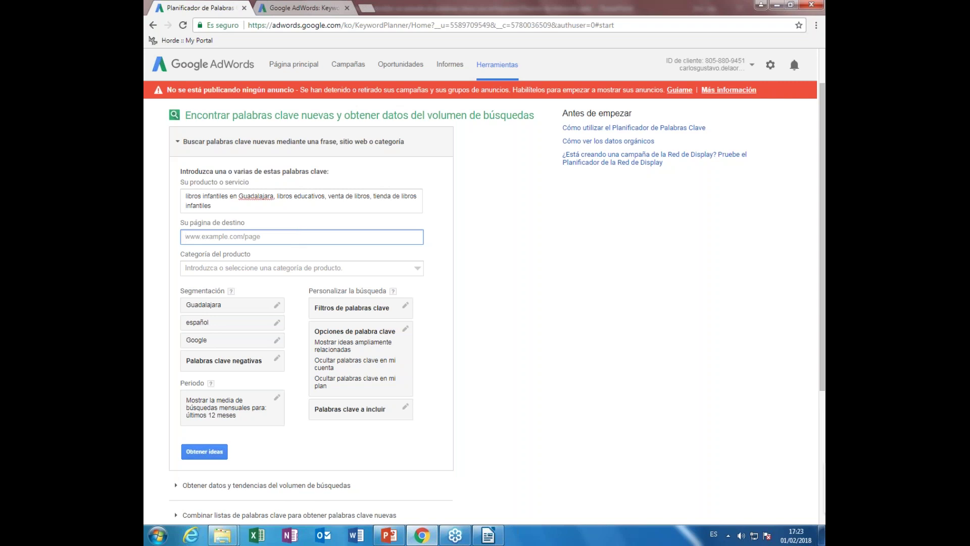
Choose Periódicos, libros y publicaciones › Libros y literatura › Libros infantiles as the product category.
click(418, 271)
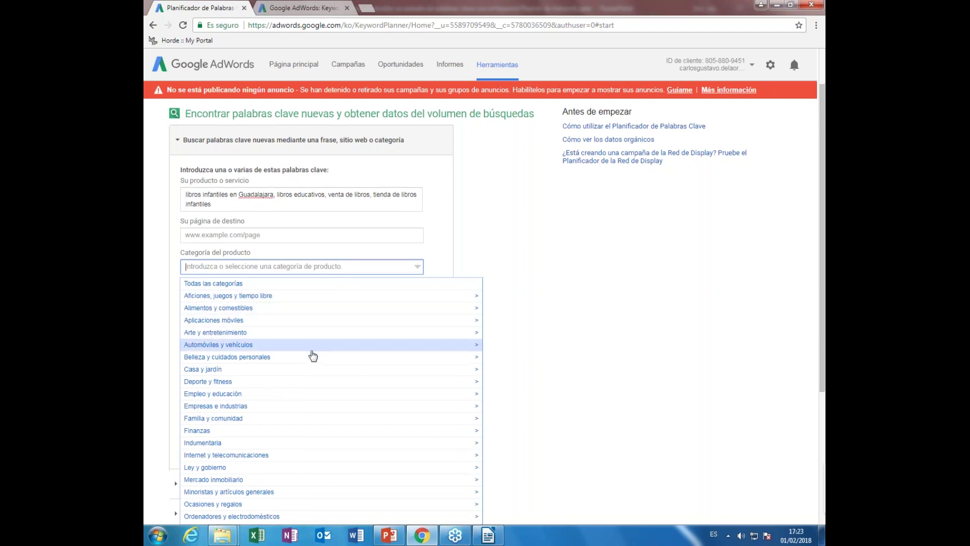
scroll(313, 356, down, 2)
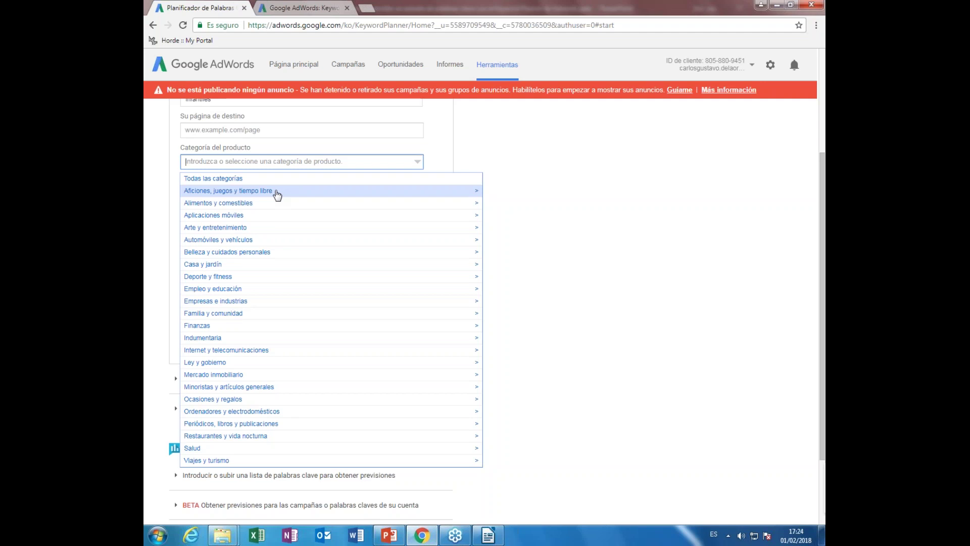
click(240, 425)
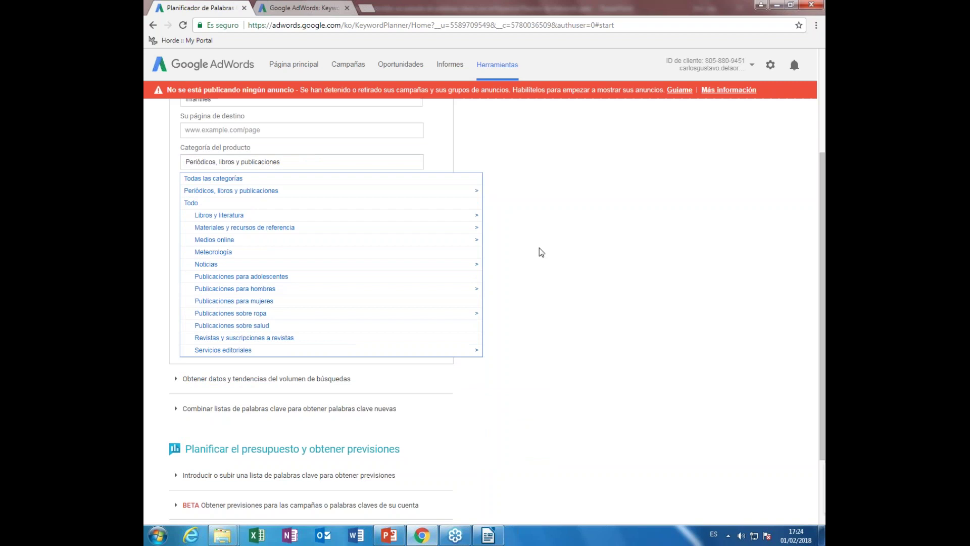
click(551, 241)
click(301, 162)
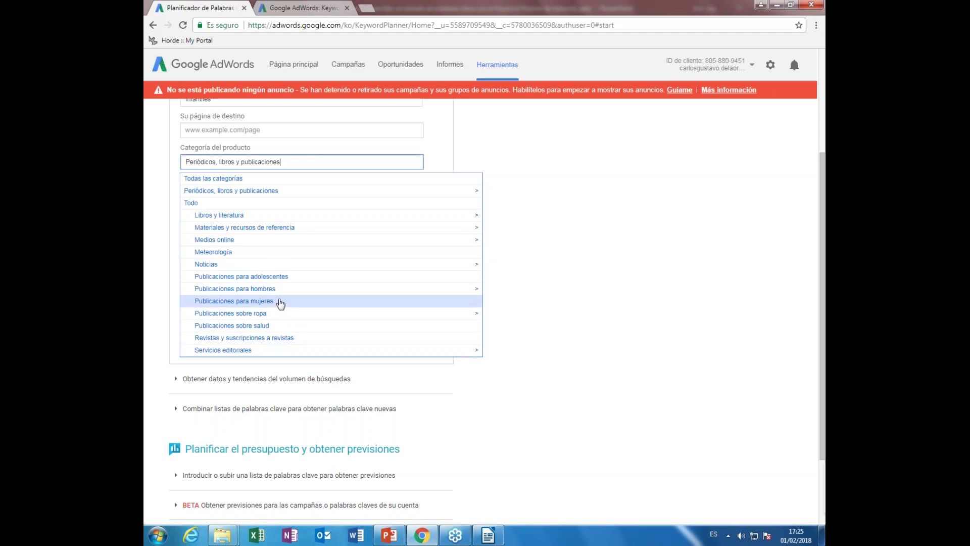
click(248, 218)
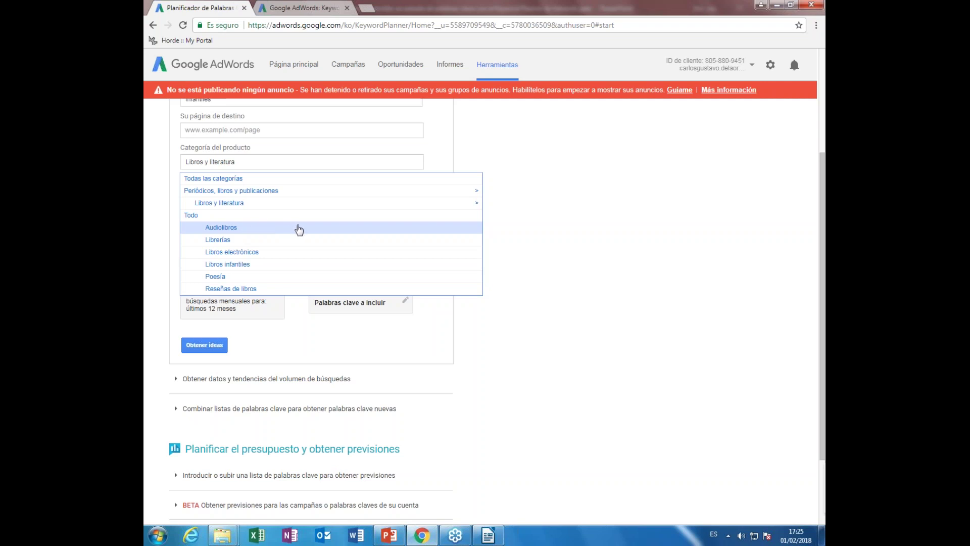
click(313, 264)
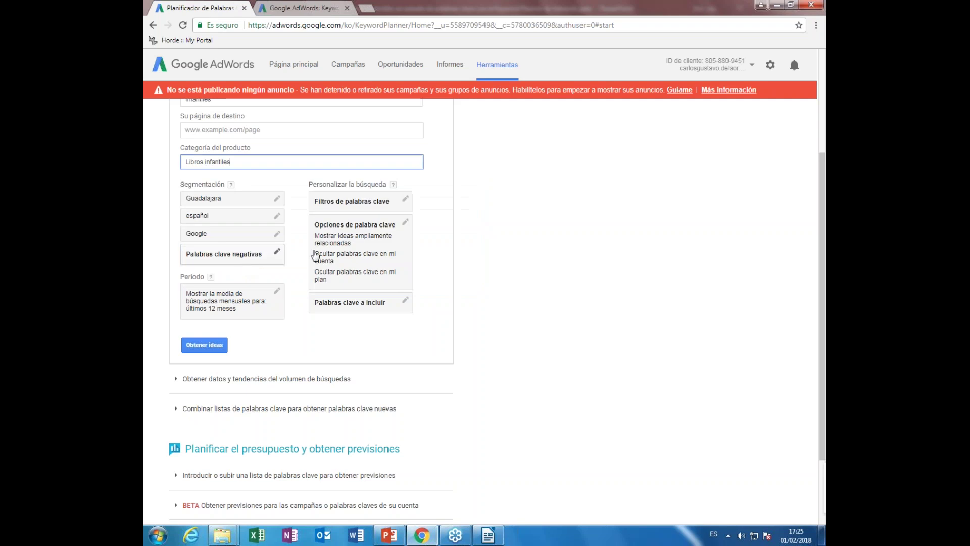
scroll(455, 248, up, 2)
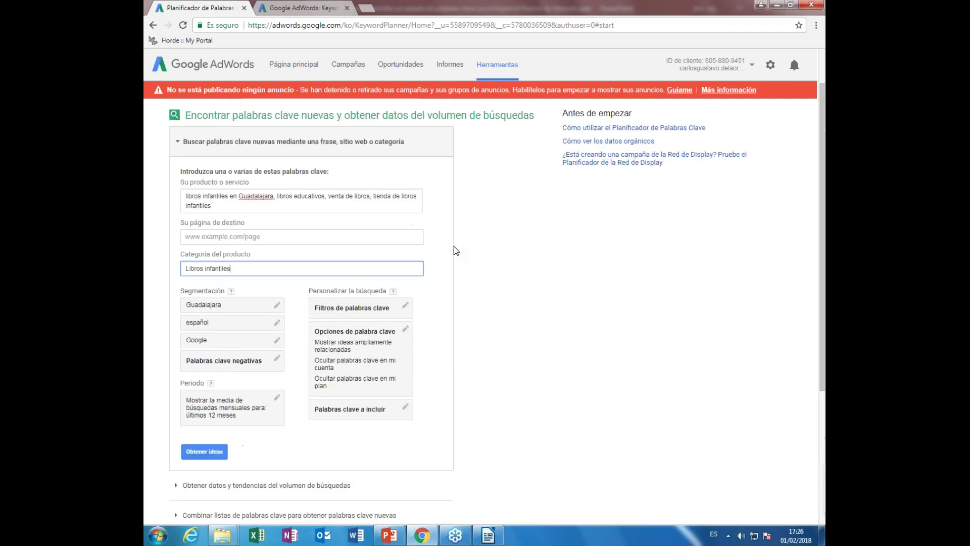
scroll(454, 247, down, 1)
scroll(453, 247, down, 1)
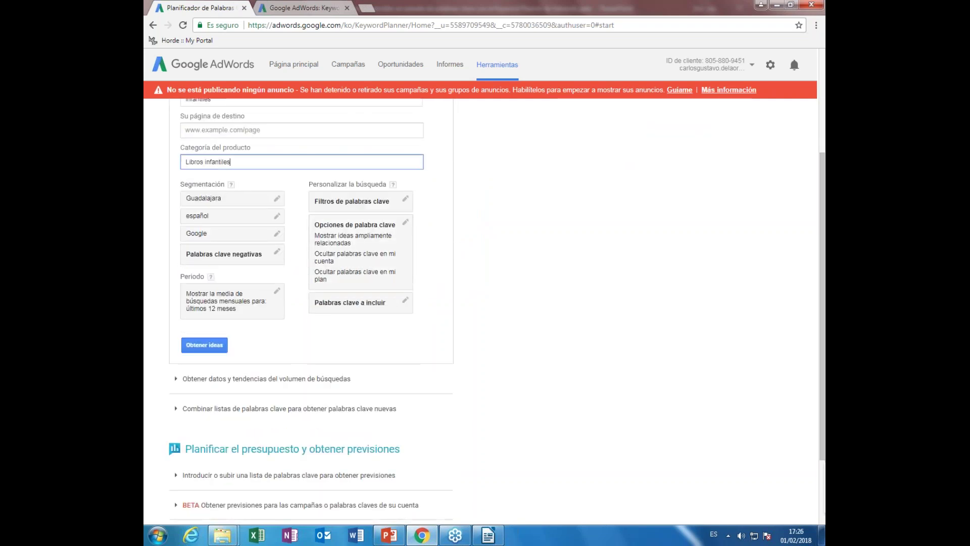
Search locations for 'guadalajara' and add Guadalajara, Castilla-La Mancha, España (provincia) as the target.
click(277, 201)
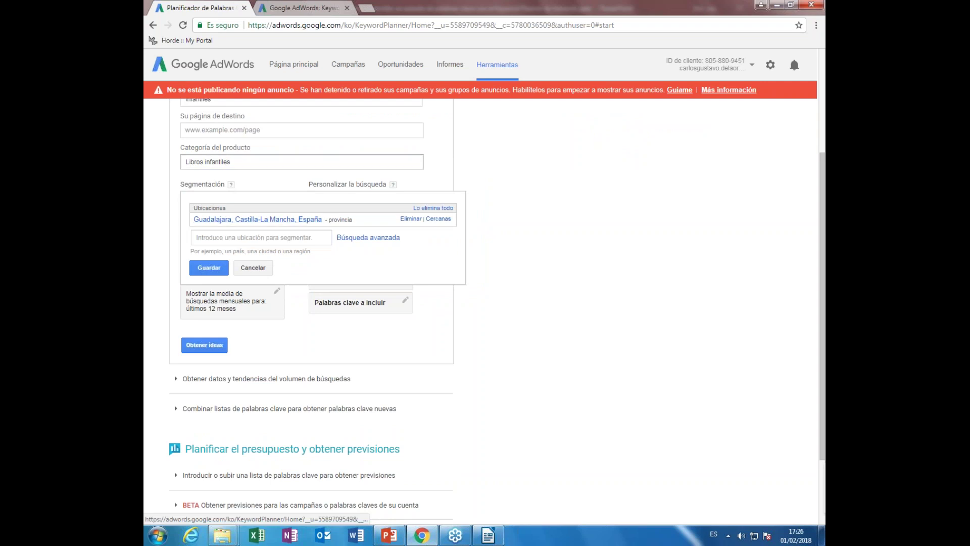
scroll(268, 153, up, 2)
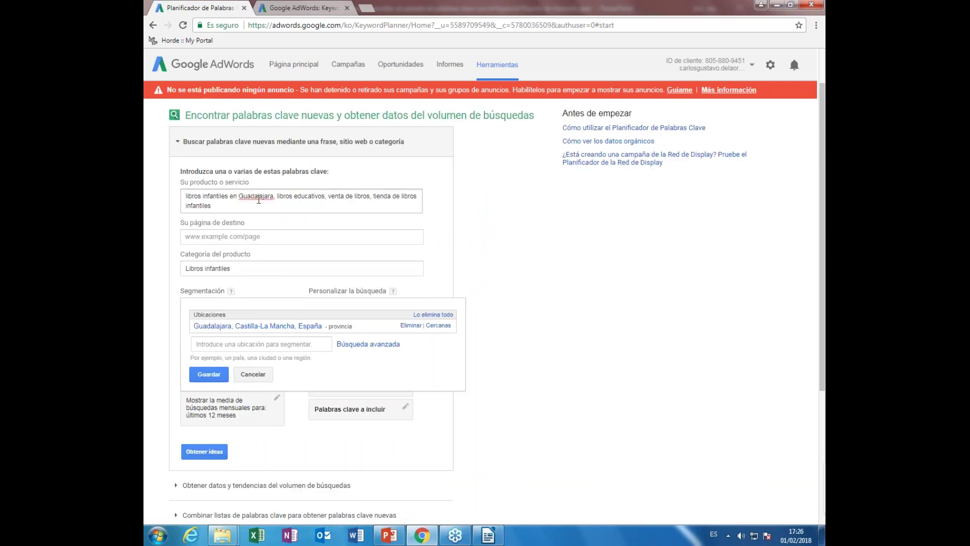
scroll(260, 196, down, 2)
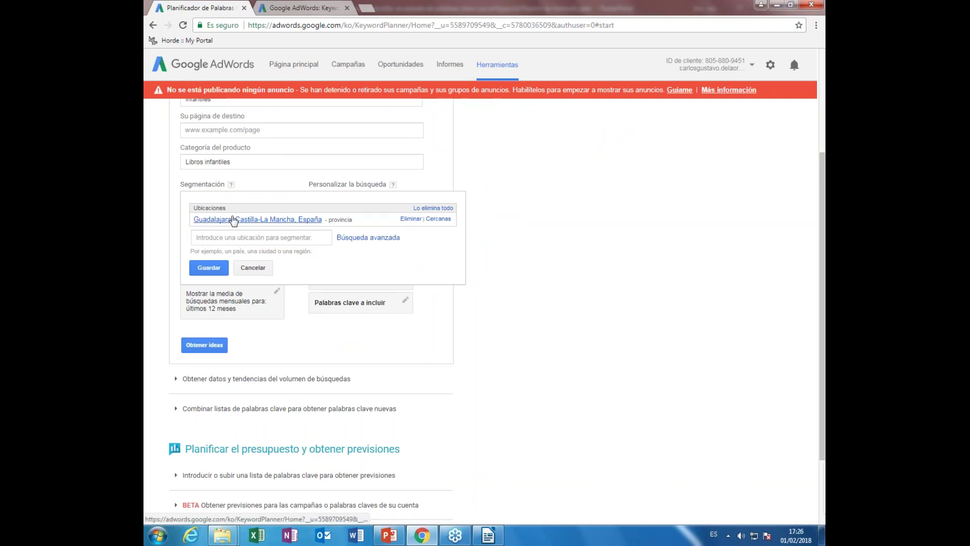
click(307, 238)
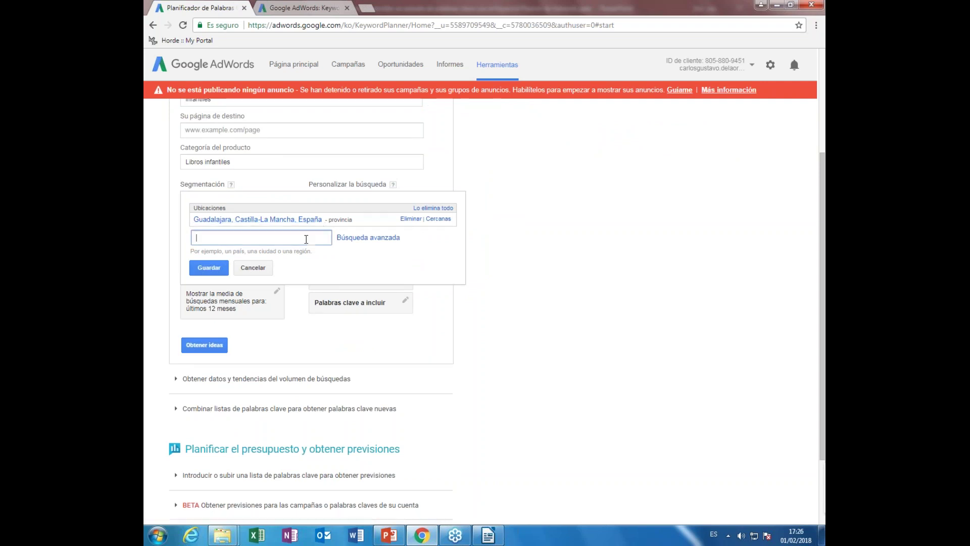
text(guadalajara)
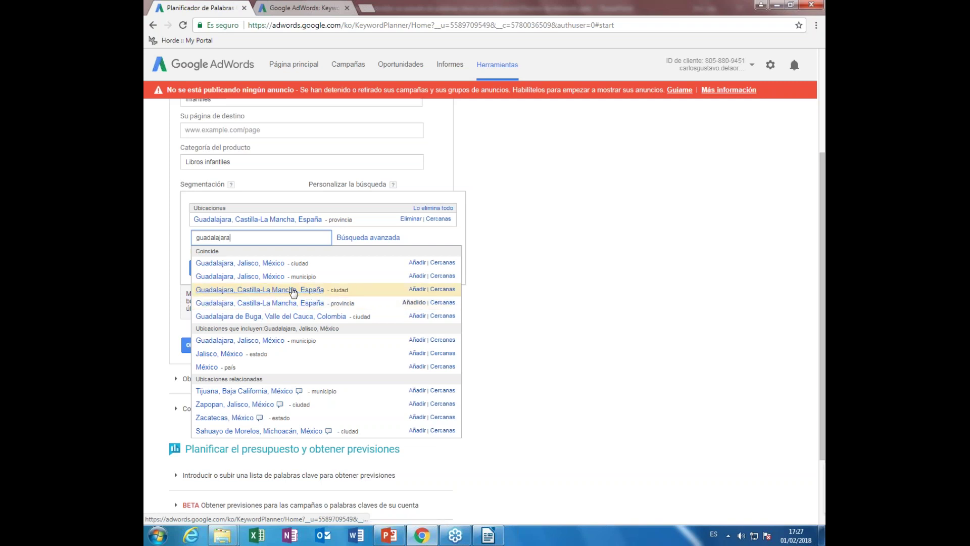
click(304, 307)
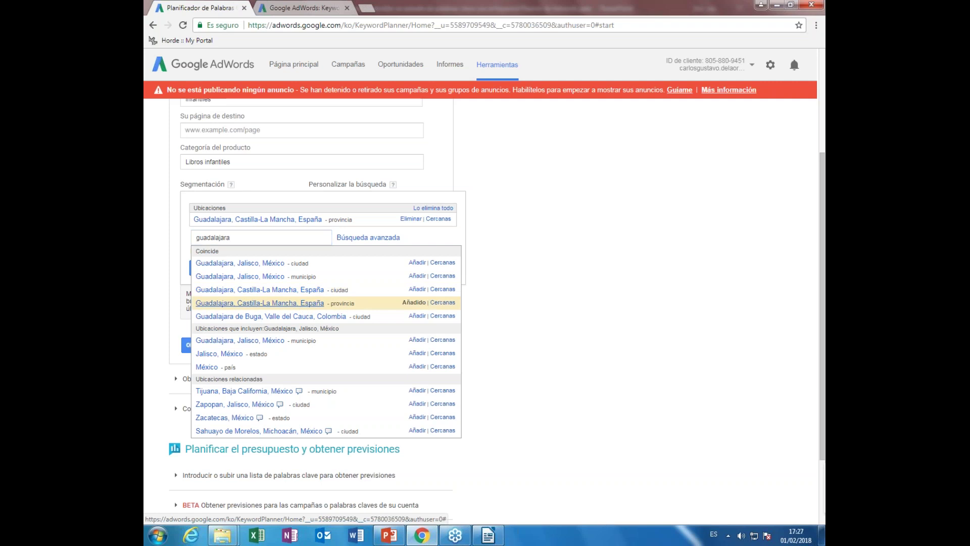
click(260, 302)
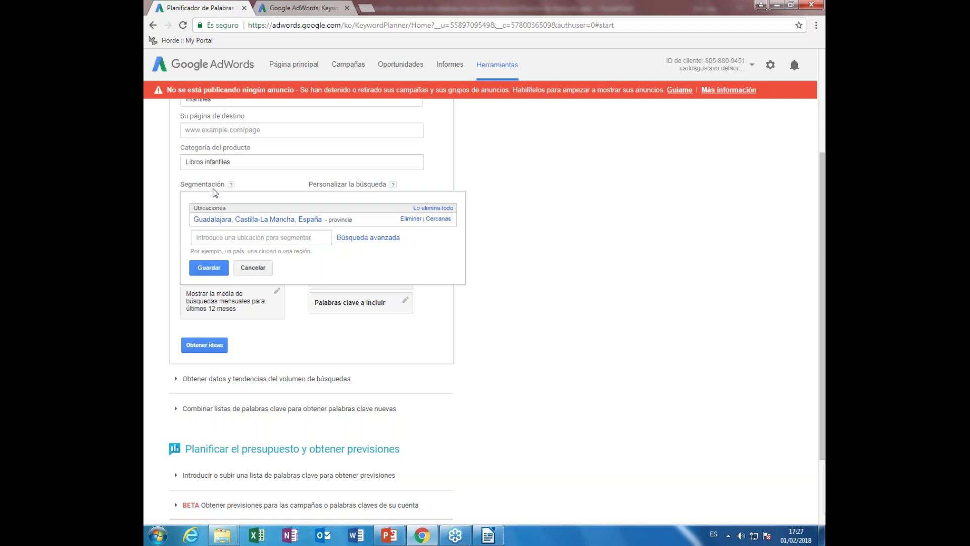
Save the Guadalajara location and keep español as the target language.
click(218, 268)
click(227, 216)
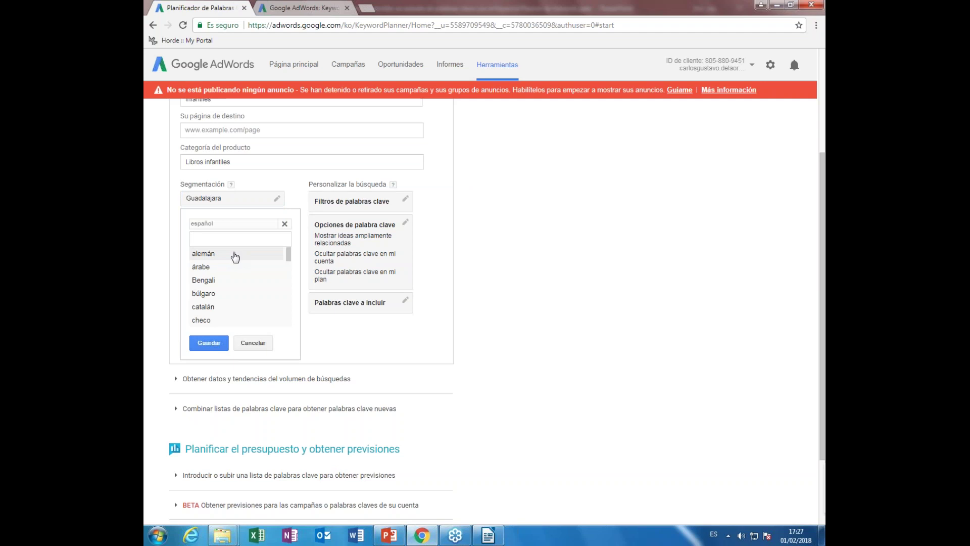
scroll(235, 257, down, 5)
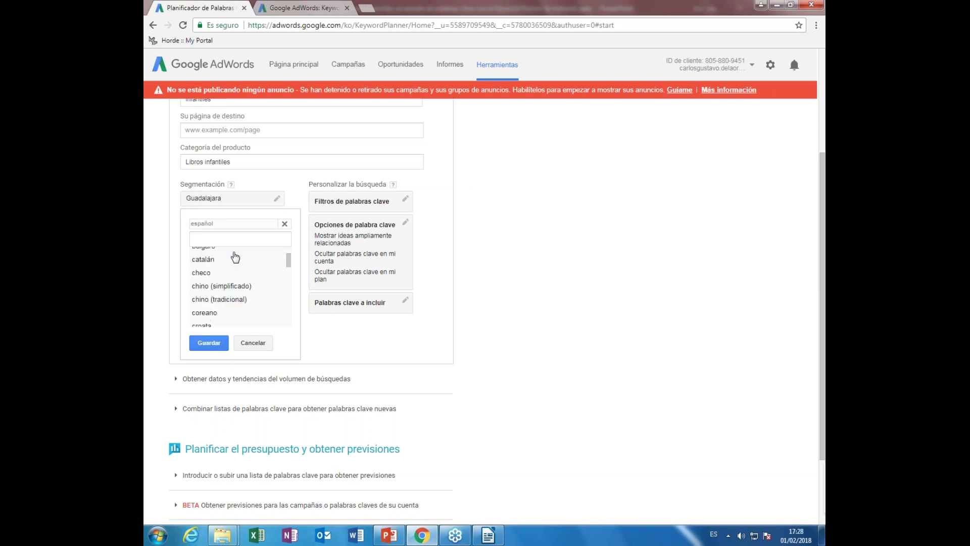
scroll(235, 257, up, 3)
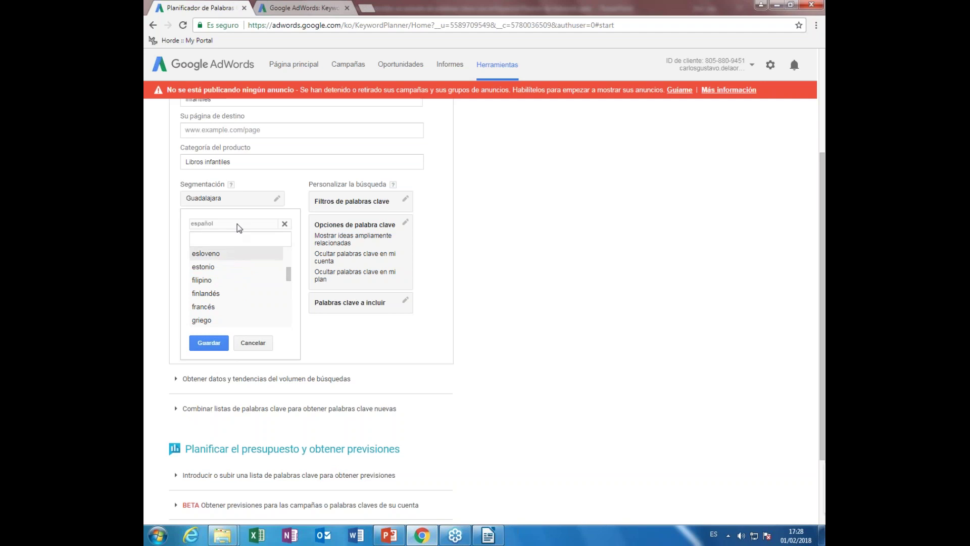
click(253, 342)
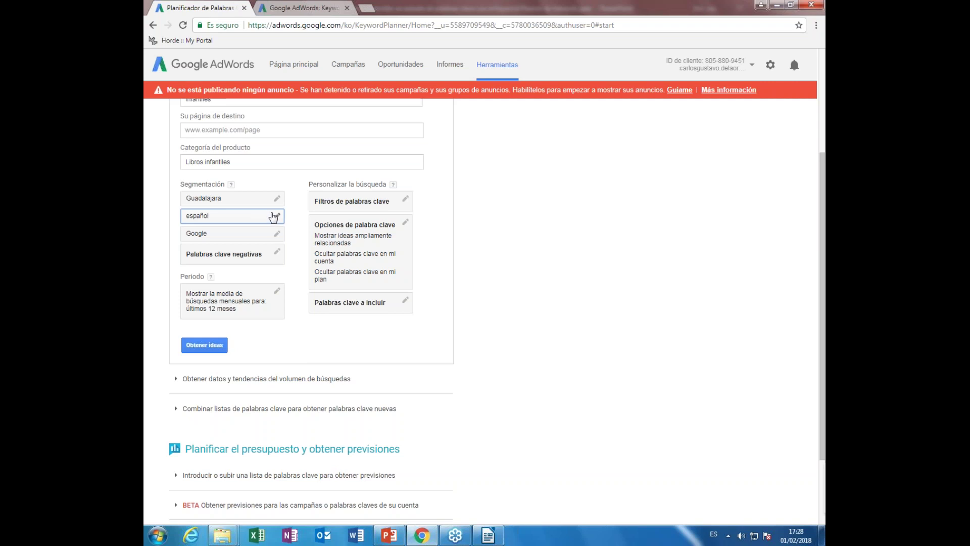
Limit the search network to Google only and bring up the negative keywords editor.
click(277, 234)
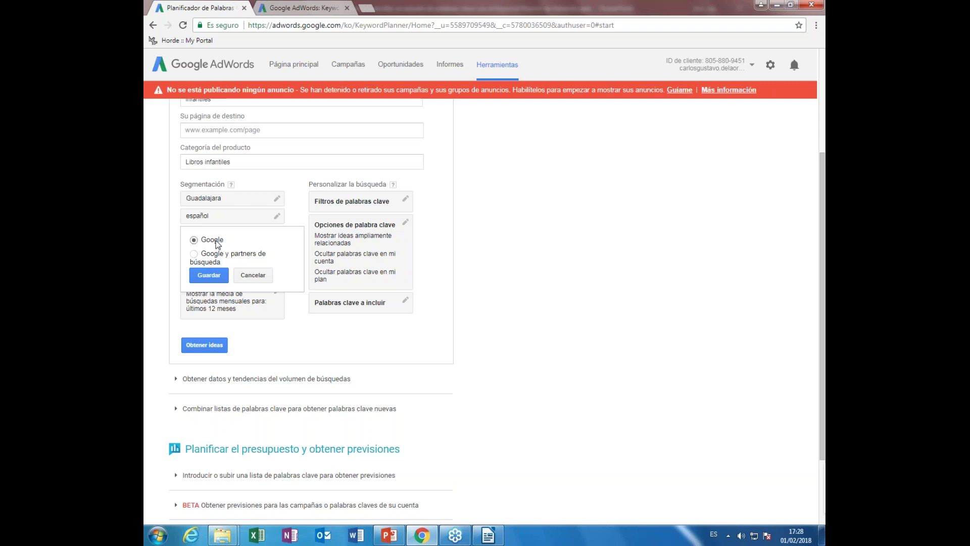
click(211, 277)
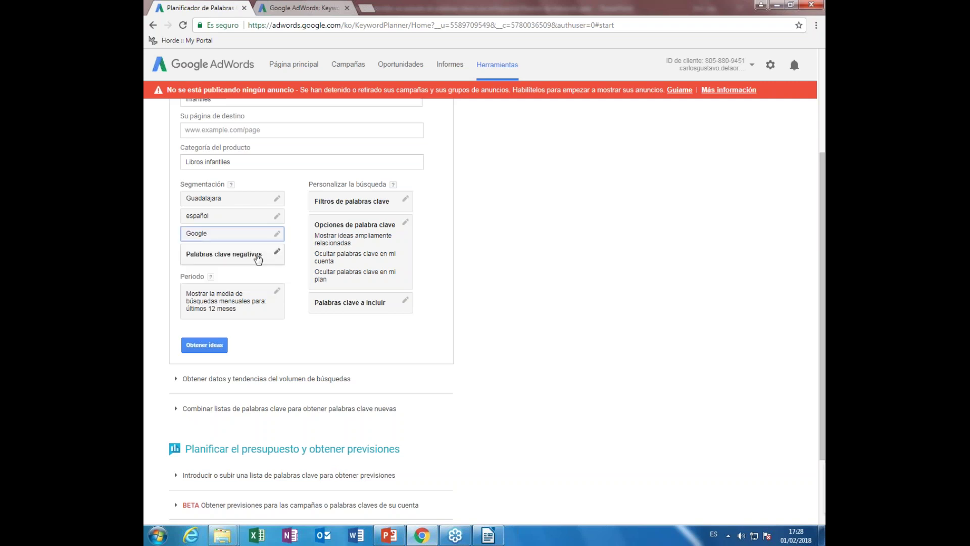
click(276, 253)
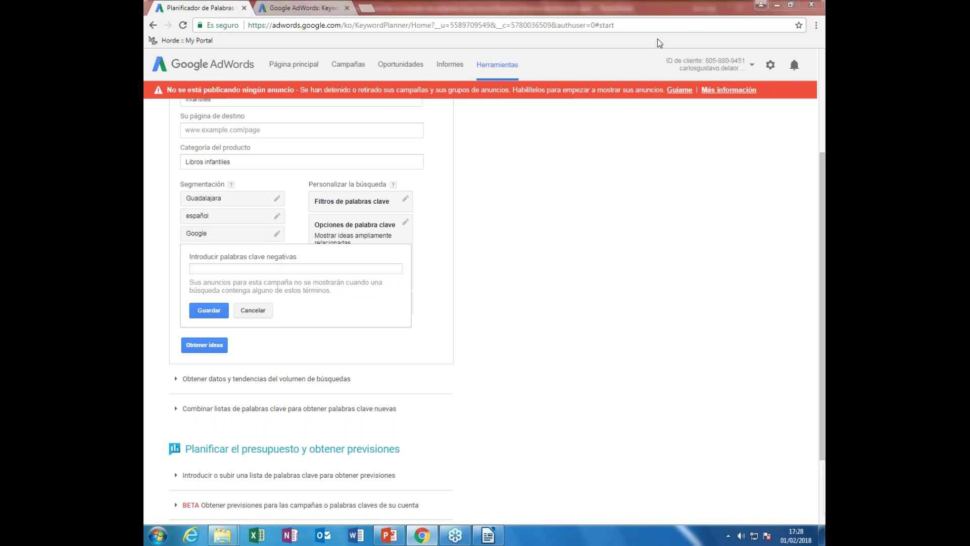
Cancel the negative keywords editor, leaving no negative keywords entered.
click(310, 267)
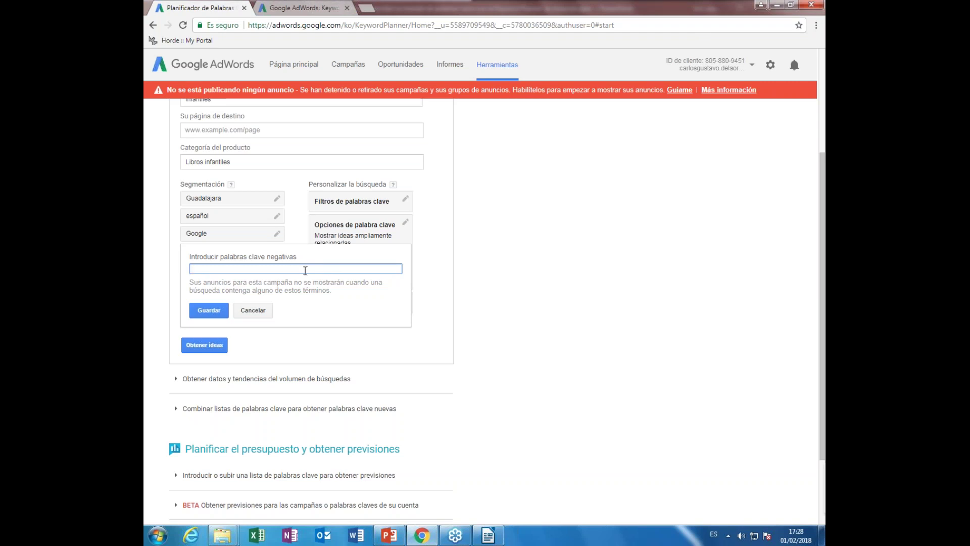
click(253, 310)
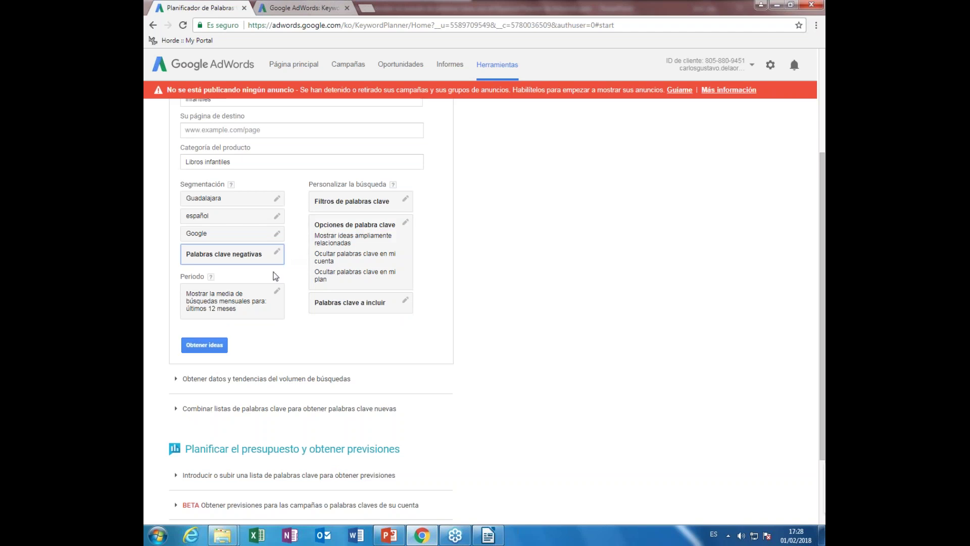
click(262, 301)
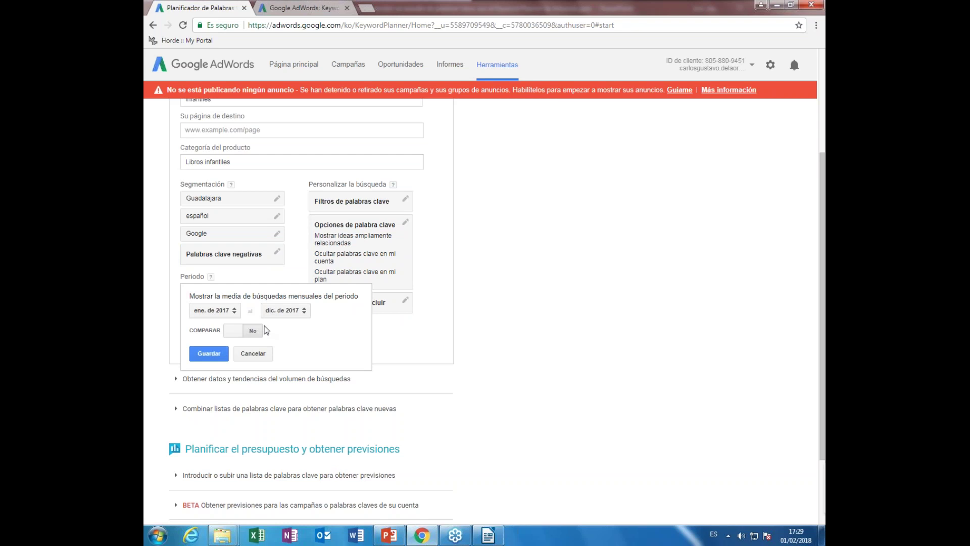
click(239, 333)
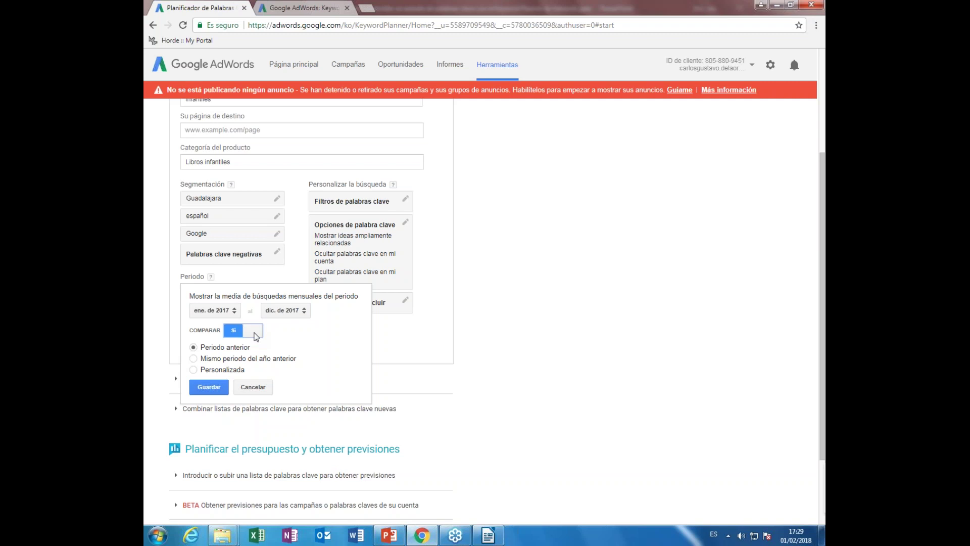
click(240, 388)
click(404, 201)
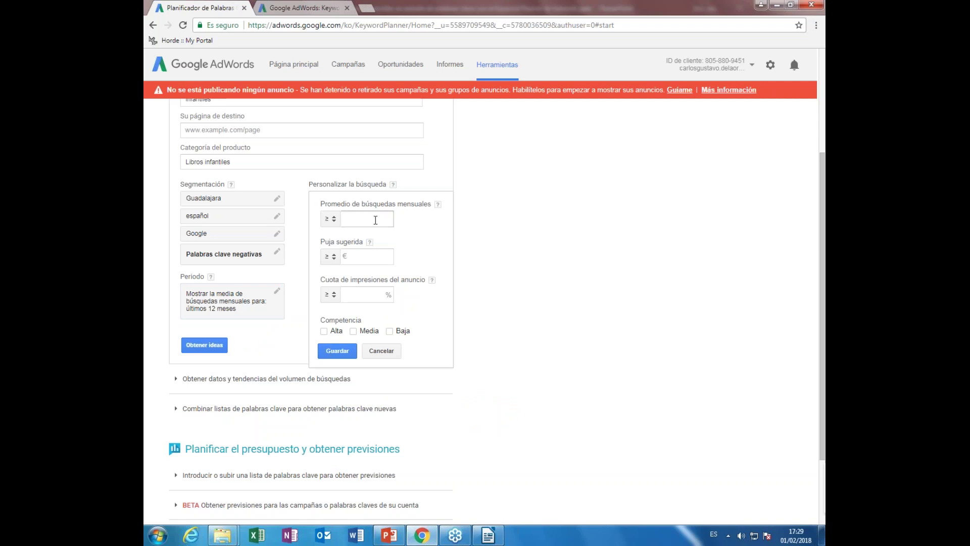
click(438, 204)
click(381, 352)
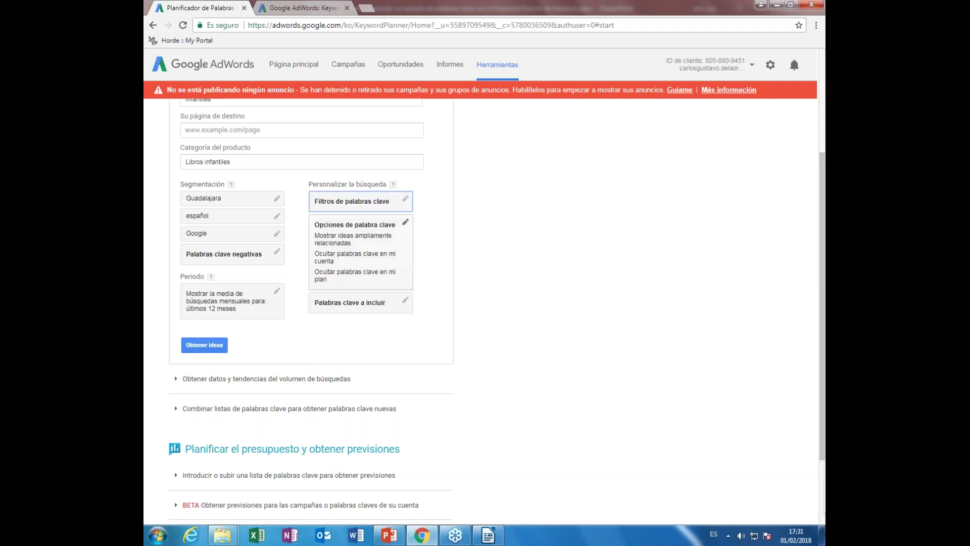
scroll(282, 362, up, 3)
scroll(282, 361, down, 1)
scroll(217, 347, down, 3)
Request keyword ideas, retry after the retrieval error, and check the search-volume chart views.
click(217, 347)
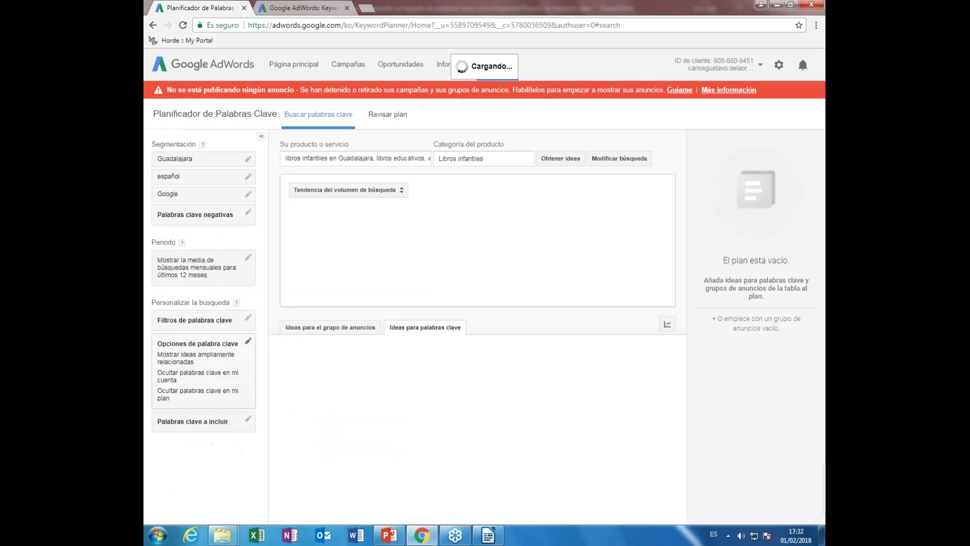
click(556, 160)
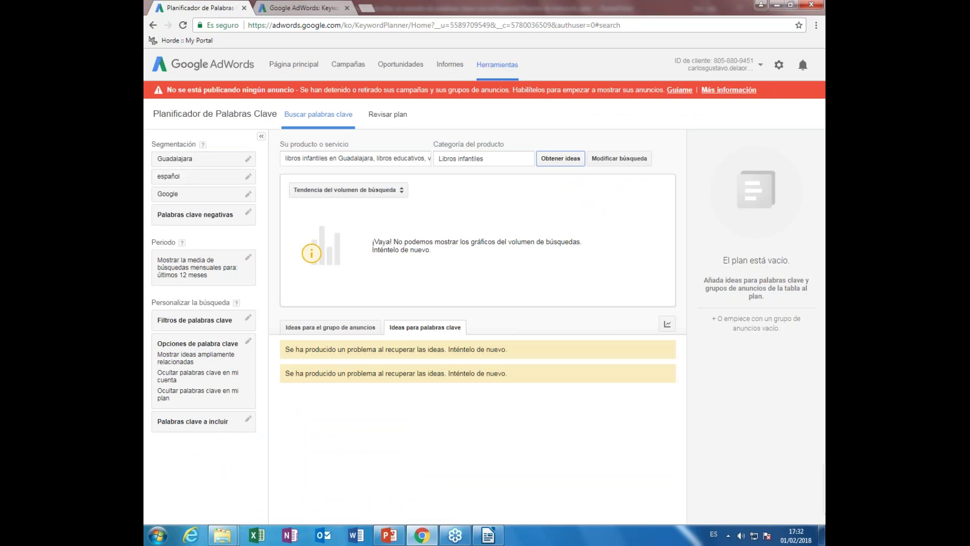
drag(508, 349, 286, 350)
click(484, 281)
click(404, 194)
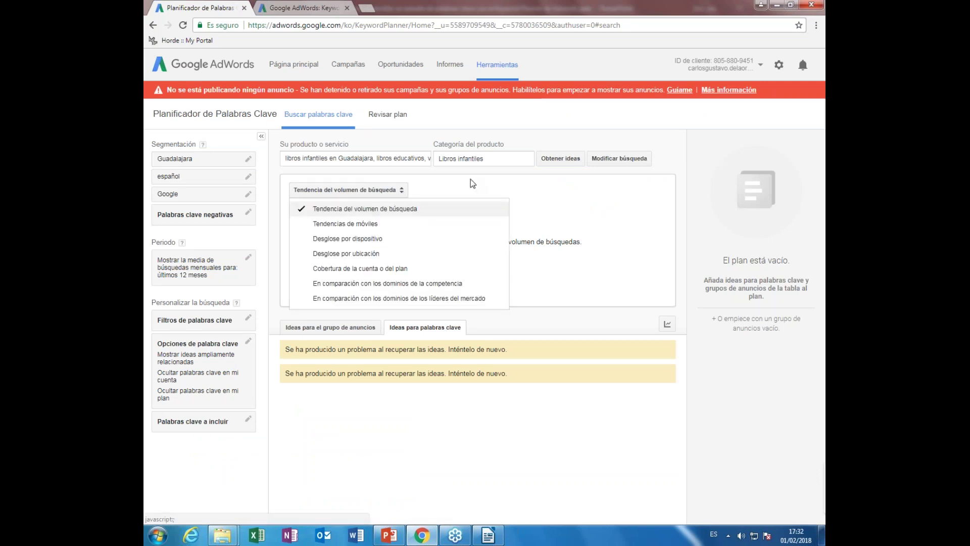
Cut ' en Guadalajara' from the first keyword so it reads 'libros infantiles'.
click(409, 158)
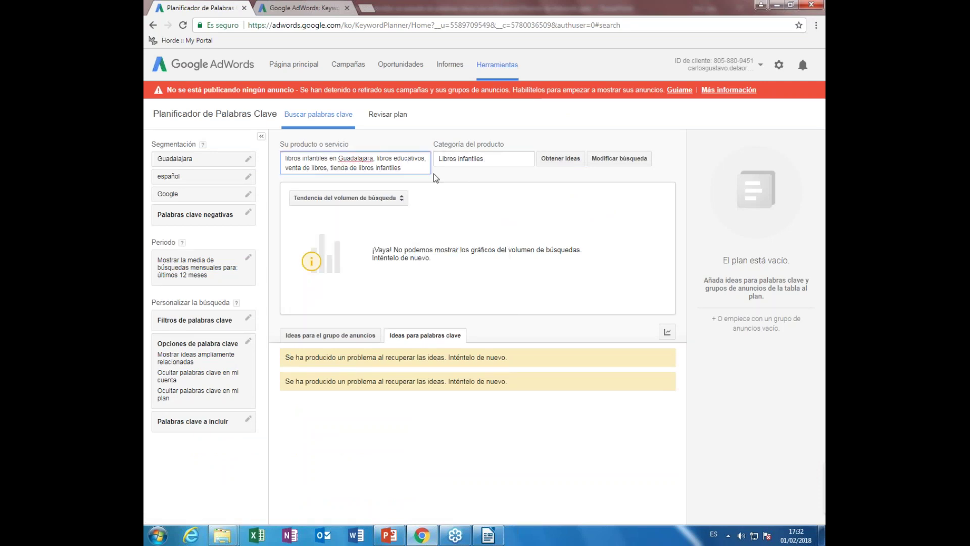
click(375, 159)
key(BackSpace)
key(BackSpace)
key(BackSpace)
key(BackSpace)
key(BackSpace)
key(BackSpace)
key(BackSpace)
key(BackSpace)
key(BackSpace)
key(BackSpace)
key(BackSpace)
key(BackSpace)
key(BackSpace)
key(BackSpace)
key(BackSpace)
key(BackSpace)
text(s)
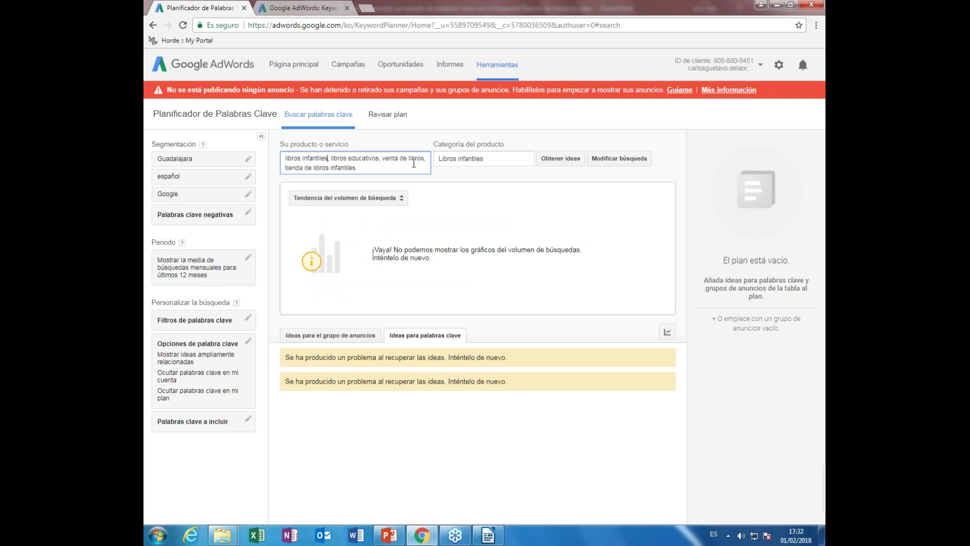
click(249, 160)
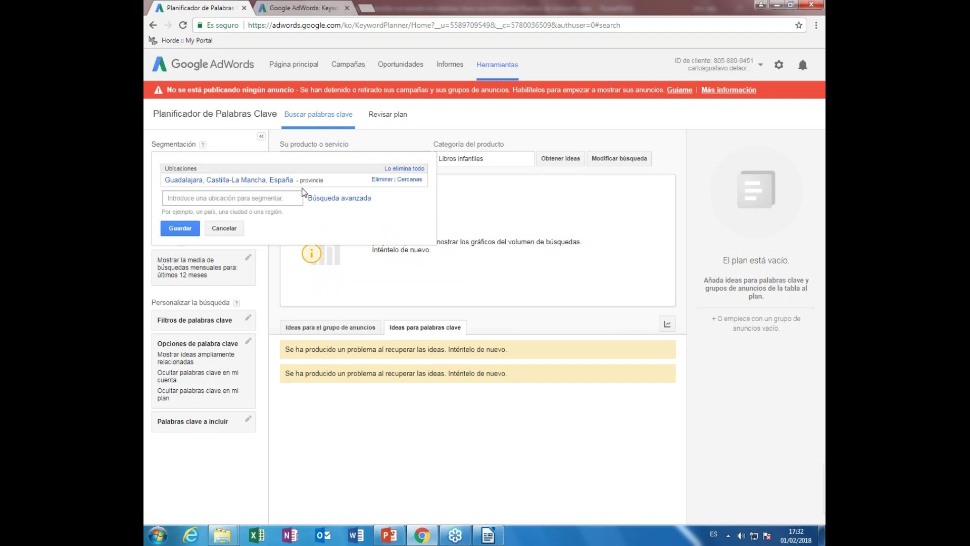
View the Guadalajara location map, keep the location, and rerun the keyword idea search.
click(402, 181)
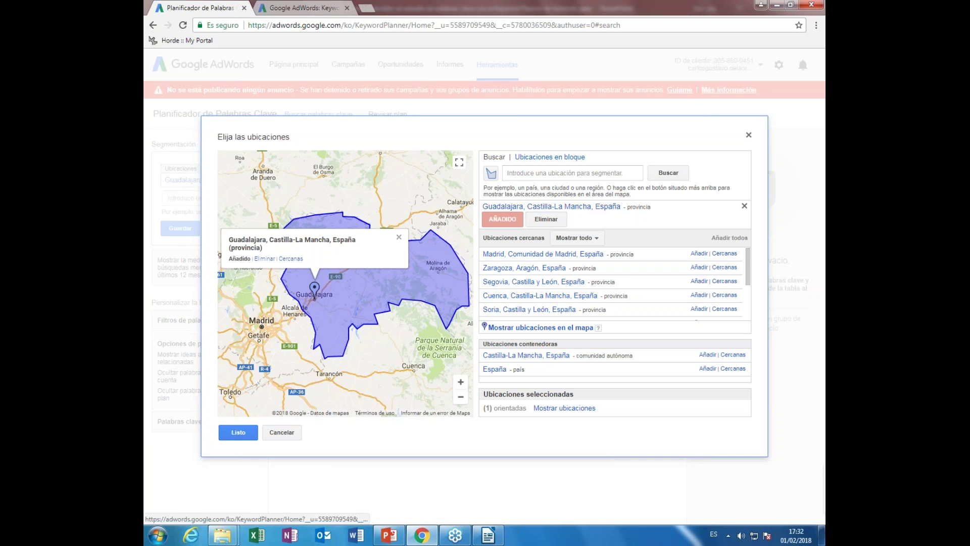
click(242, 432)
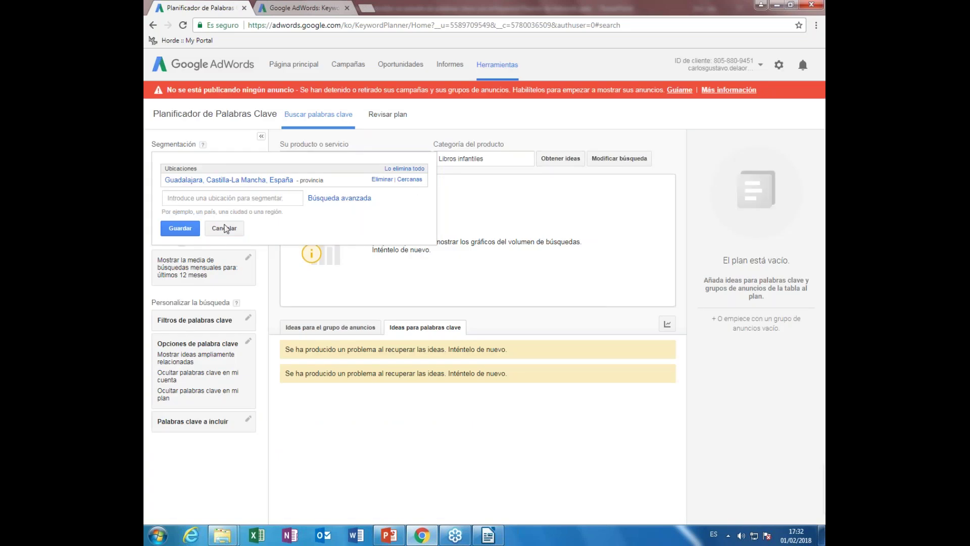
click(180, 229)
click(554, 165)
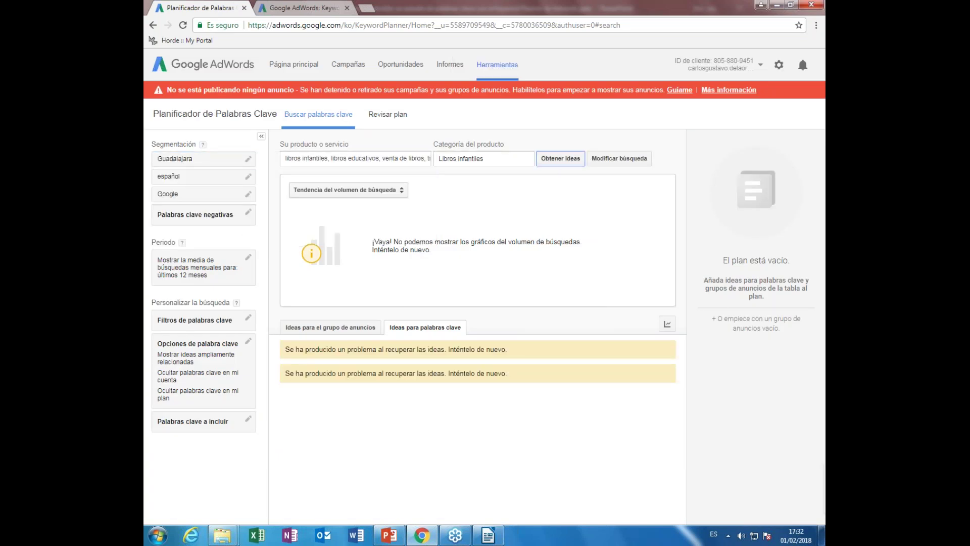
Remove Guadalajara to target Todas las ubicaciones and rerun the keyword idea search.
click(248, 159)
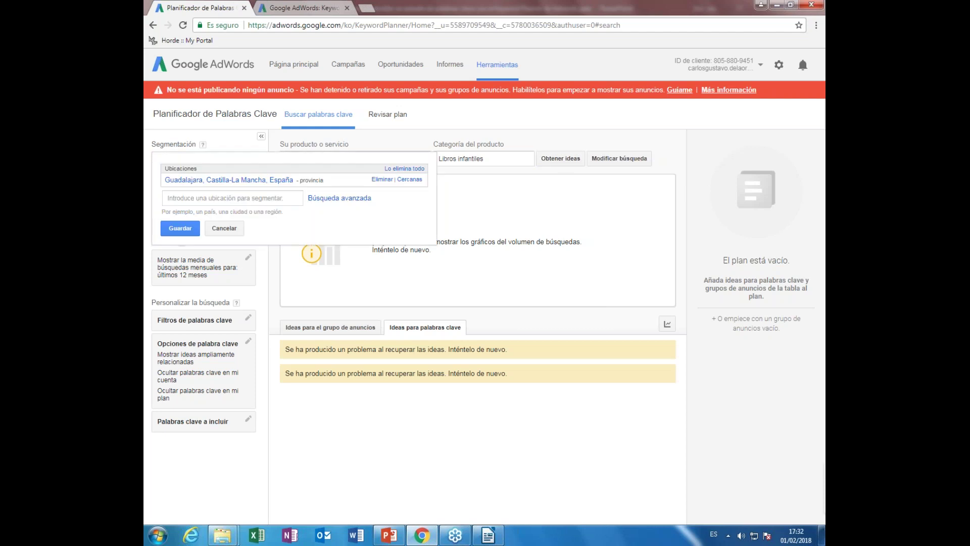
click(382, 179)
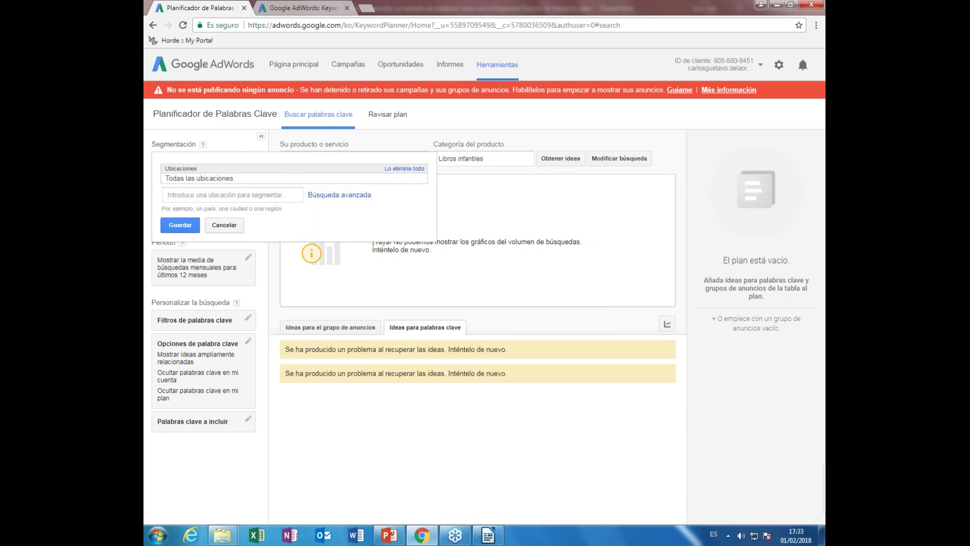
click(189, 226)
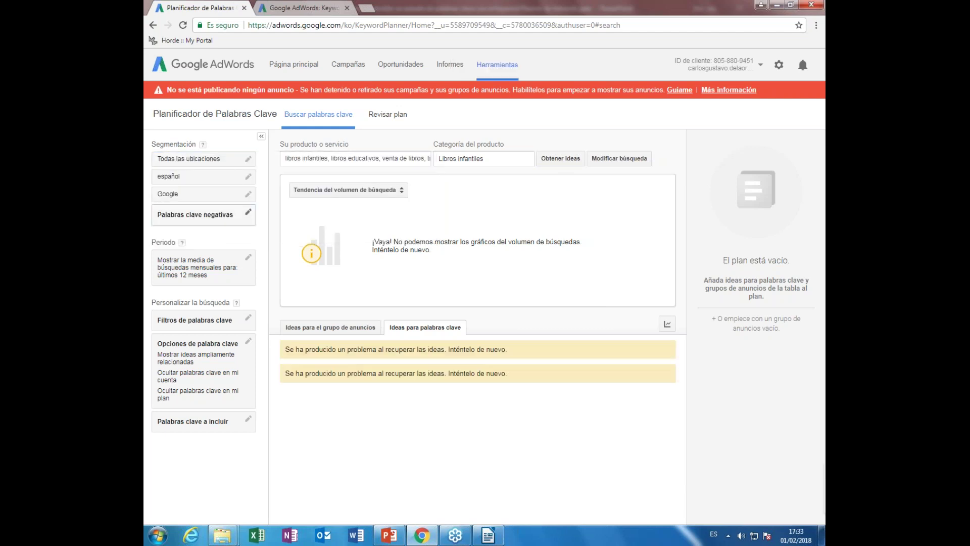
click(550, 160)
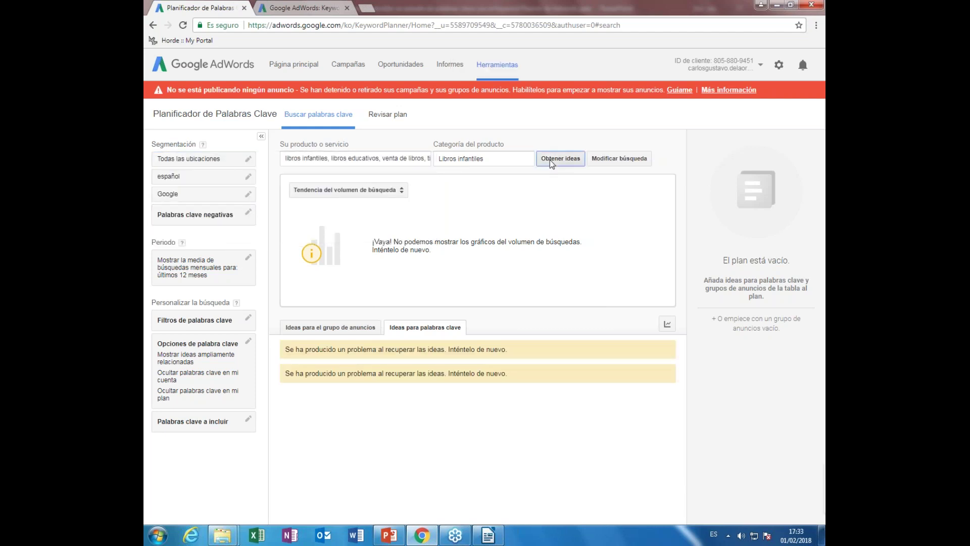
Set the product category to Periódicos, libros y publicaciones and rerun ideas for the four book terms.
click(605, 161)
click(512, 256)
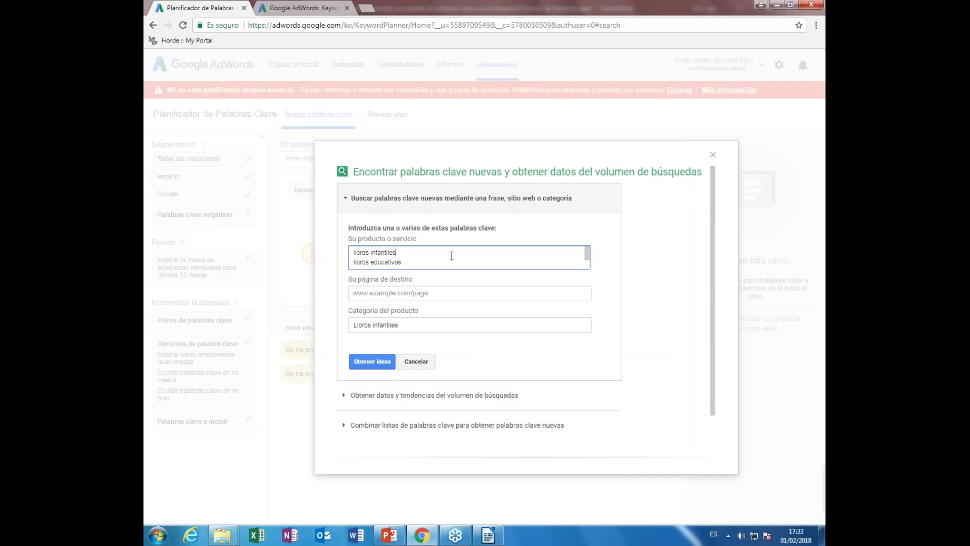
scroll(500, 259, down, 5)
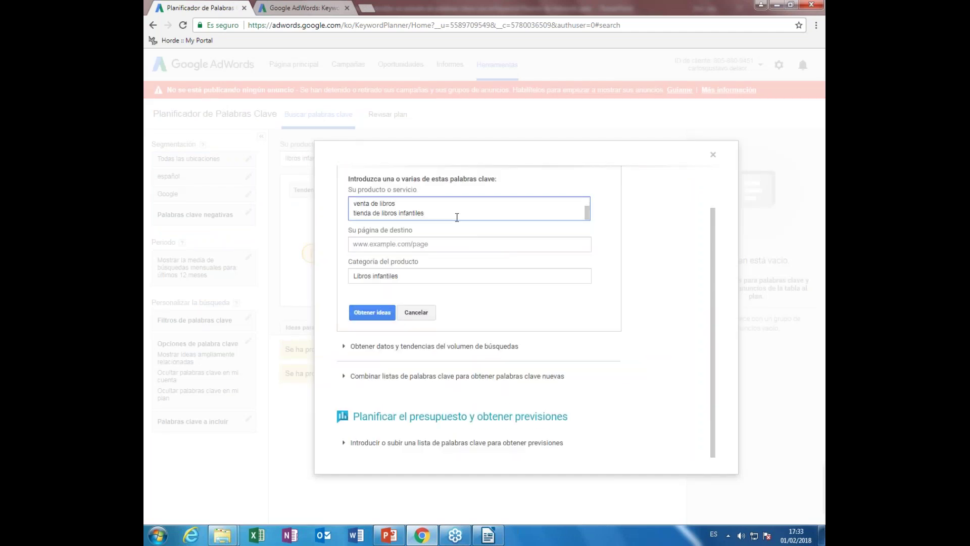
click(399, 276)
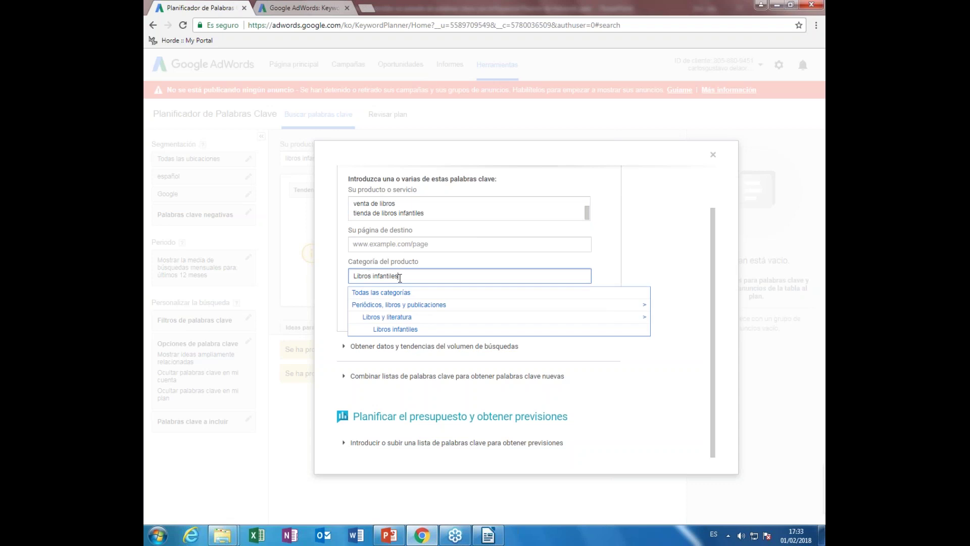
click(407, 304)
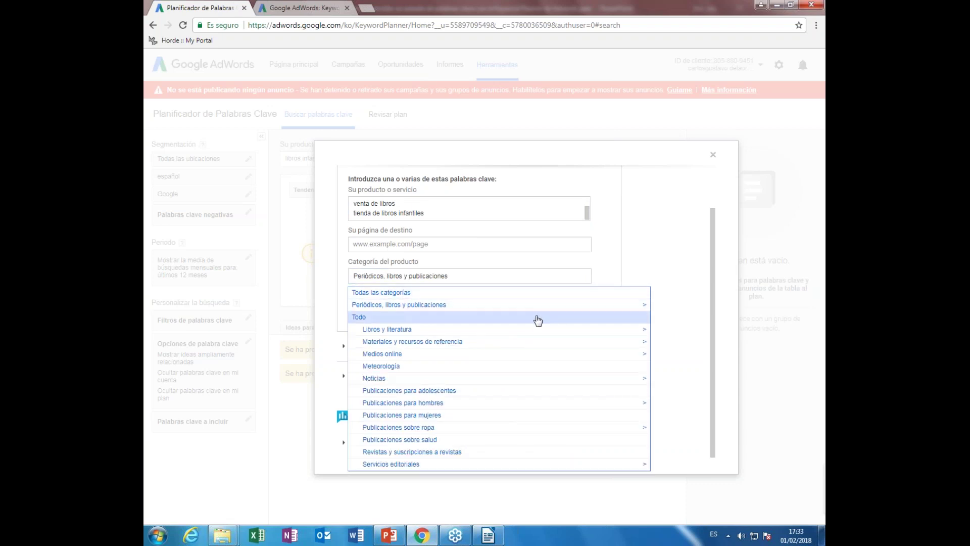
click(671, 320)
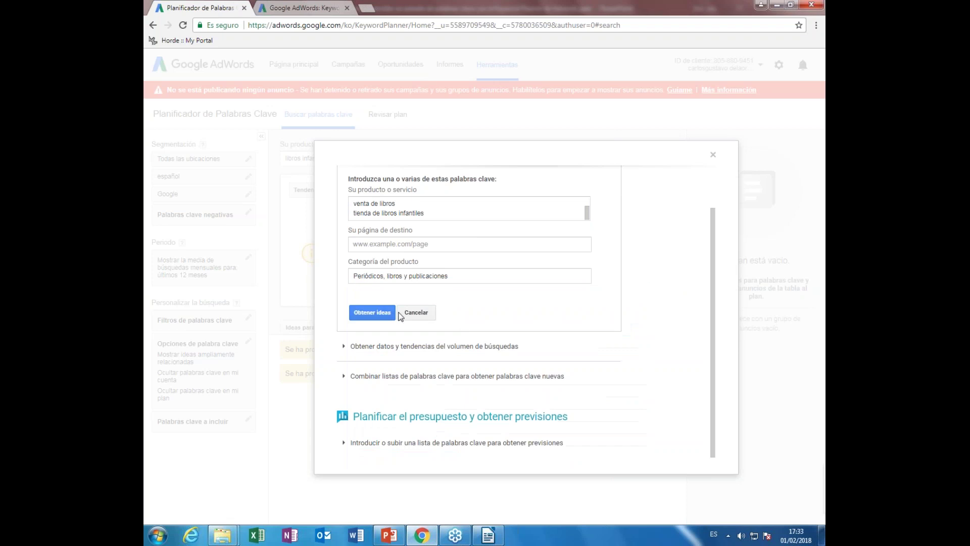
click(376, 312)
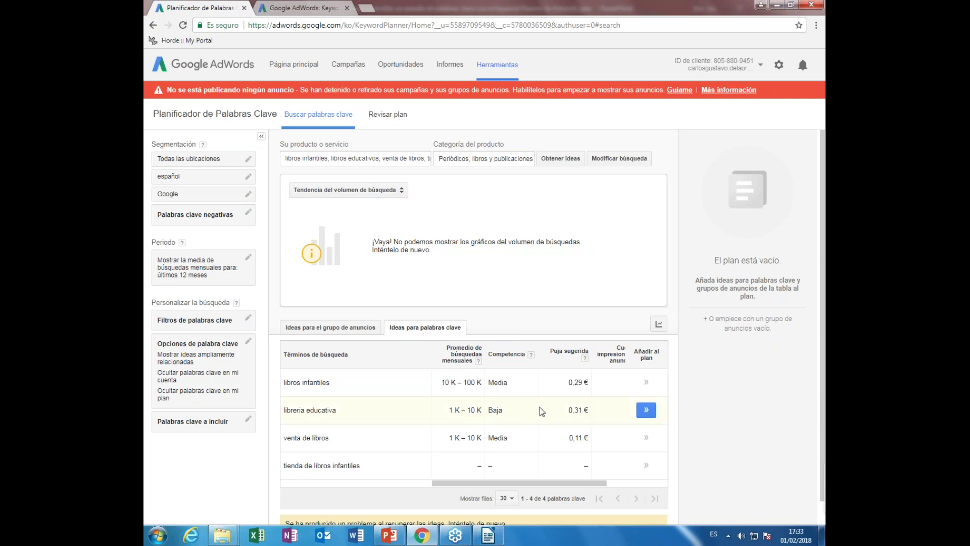
click(390, 159)
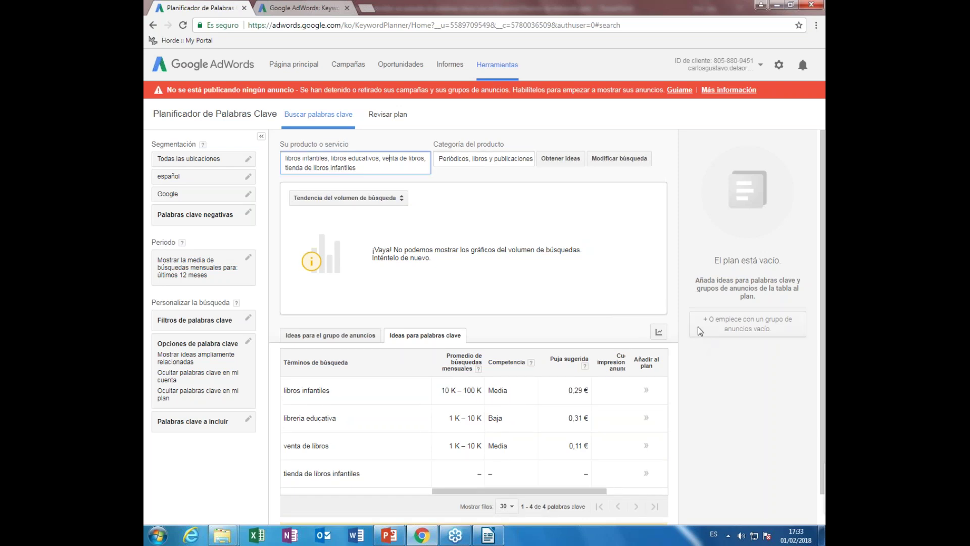
drag(823, 204, 823, 238)
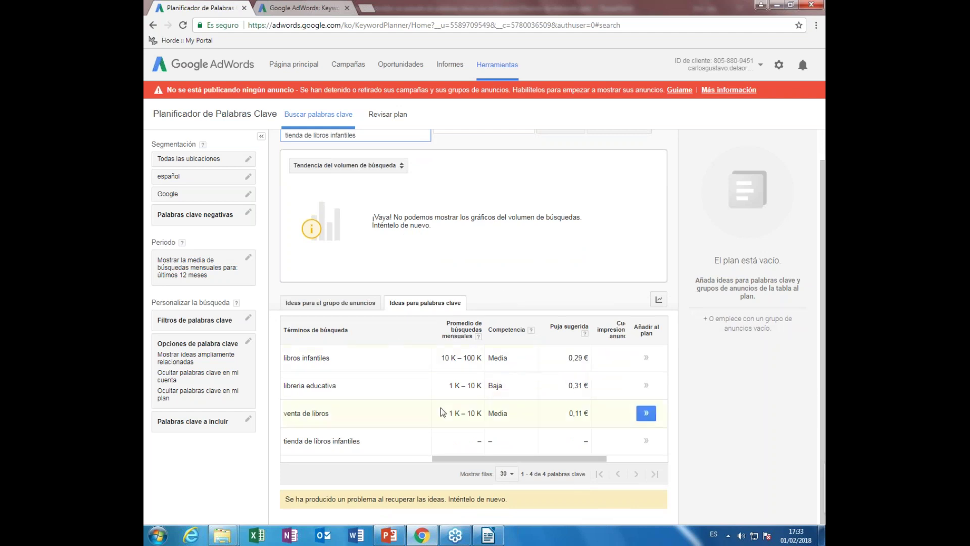
scroll(353, 349, up, 1)
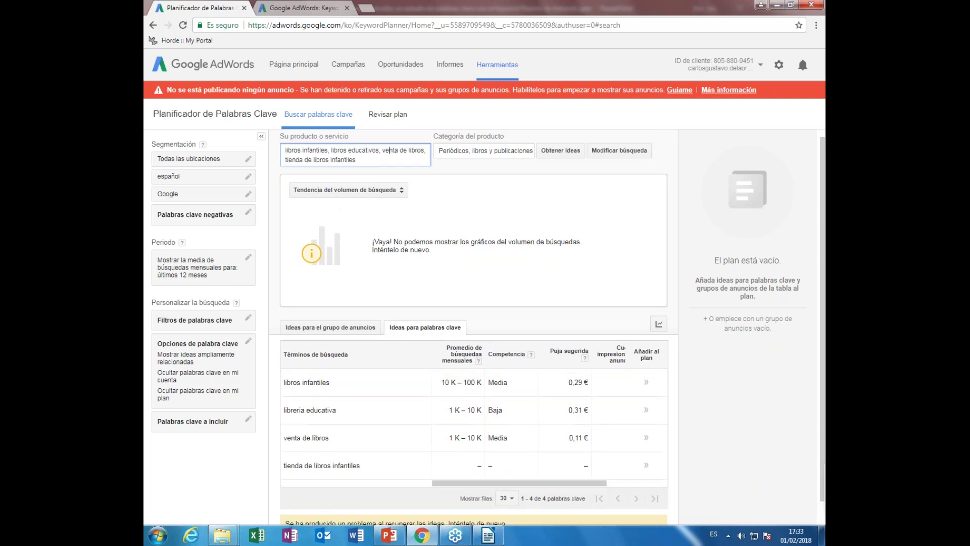
scroll(383, 305, down, 1)
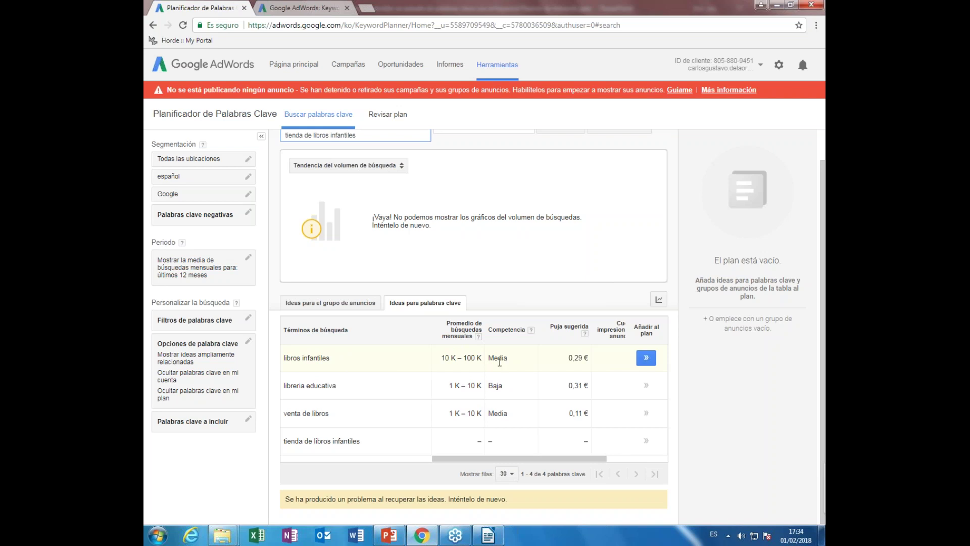
mouse_move(530, 332)
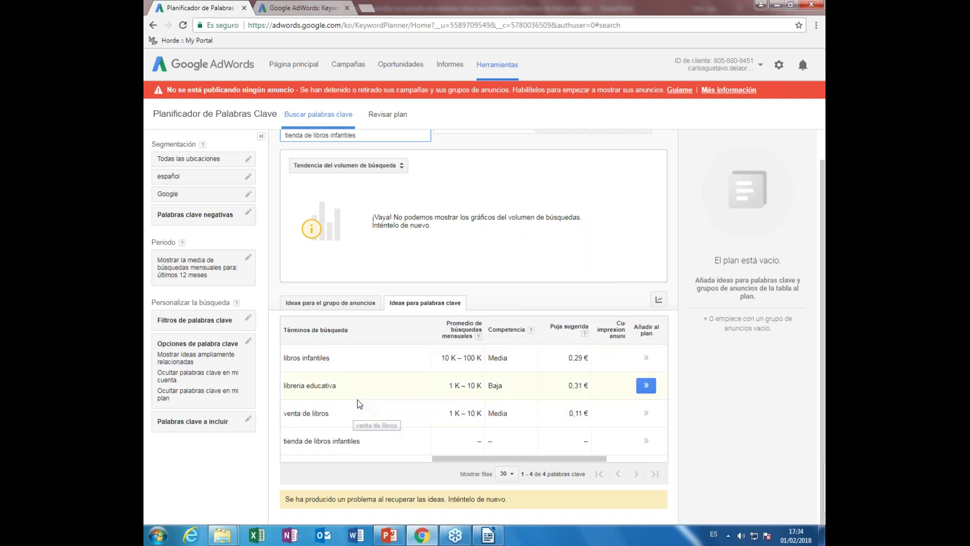
scroll(456, 230, up, 1)
click(531, 362)
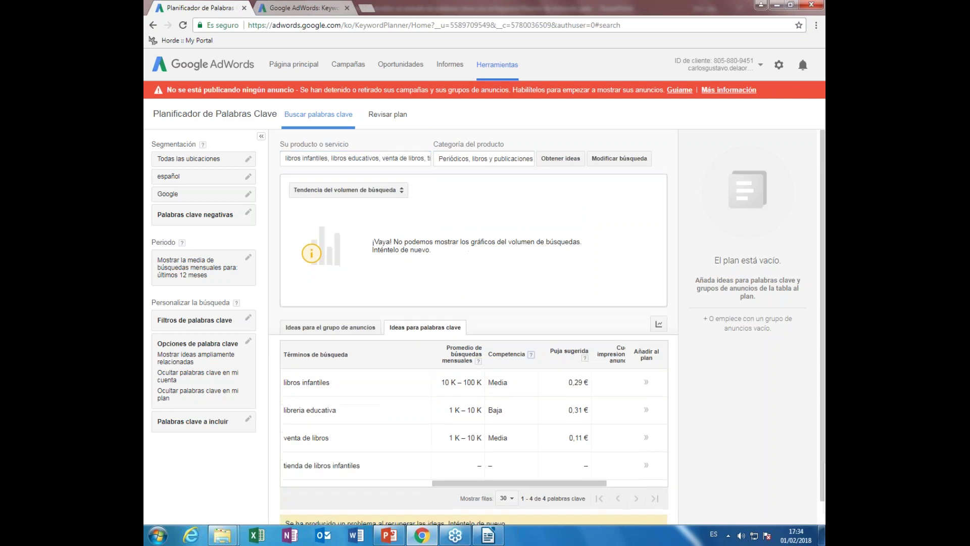
scroll(333, 135, down, 1)
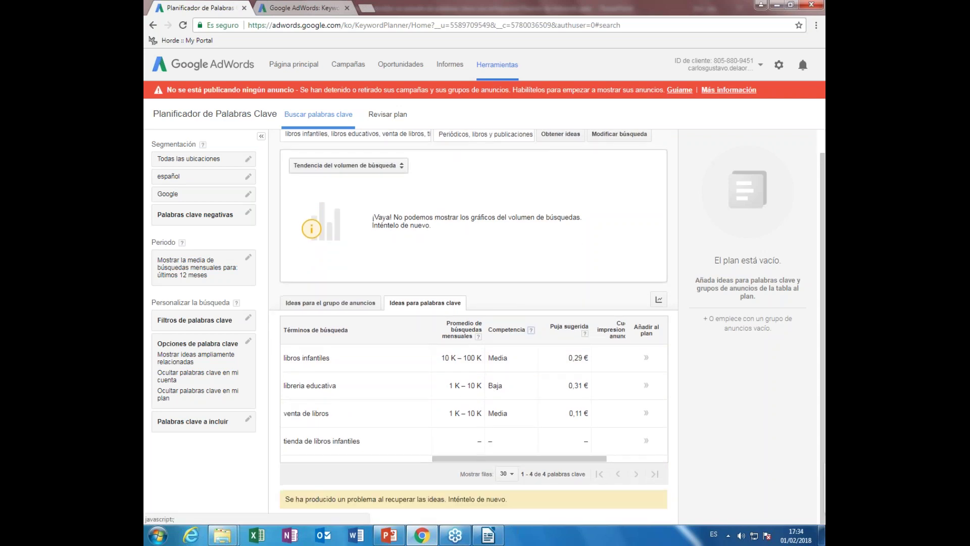
Delete the other product terms and get keyword ideas for tienda de libros infantiles only.
click(334, 134)
key(shift+Home)
key(BackSpace)
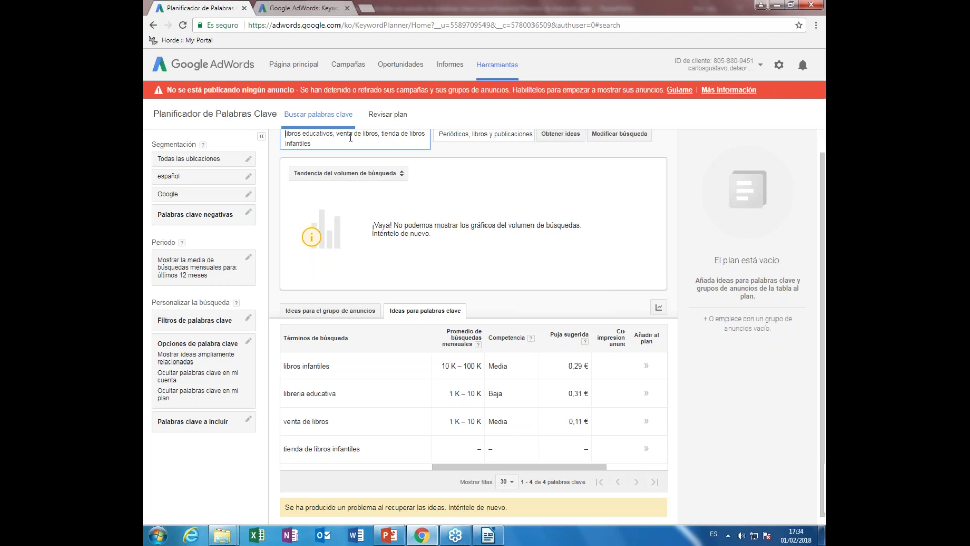
key(ctrl+shift+Right)
key(ctrl+shift+Right)
key(ctrl+shift+Right)
key(ctrl+shift+Right)
key(ctrl+shift+Right)
key(BackSpace)
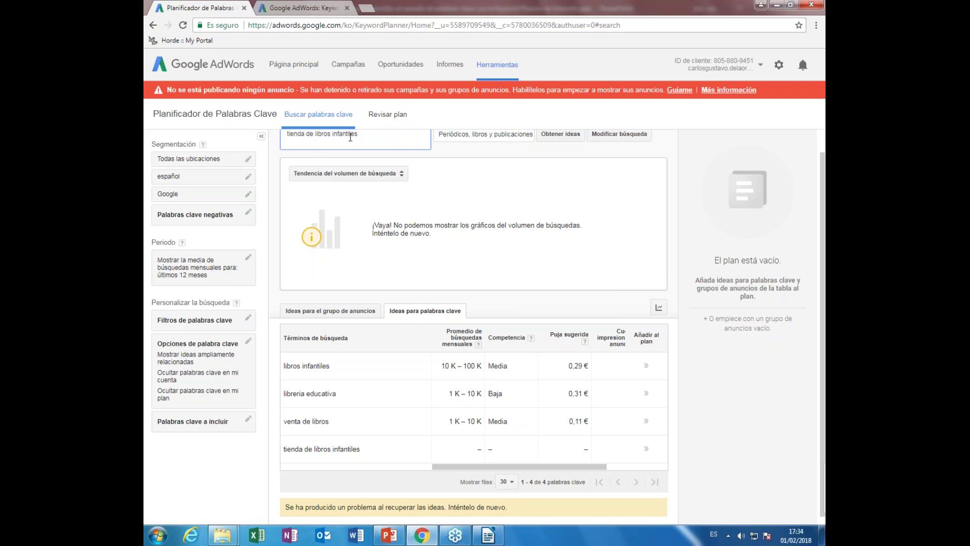
click(604, 135)
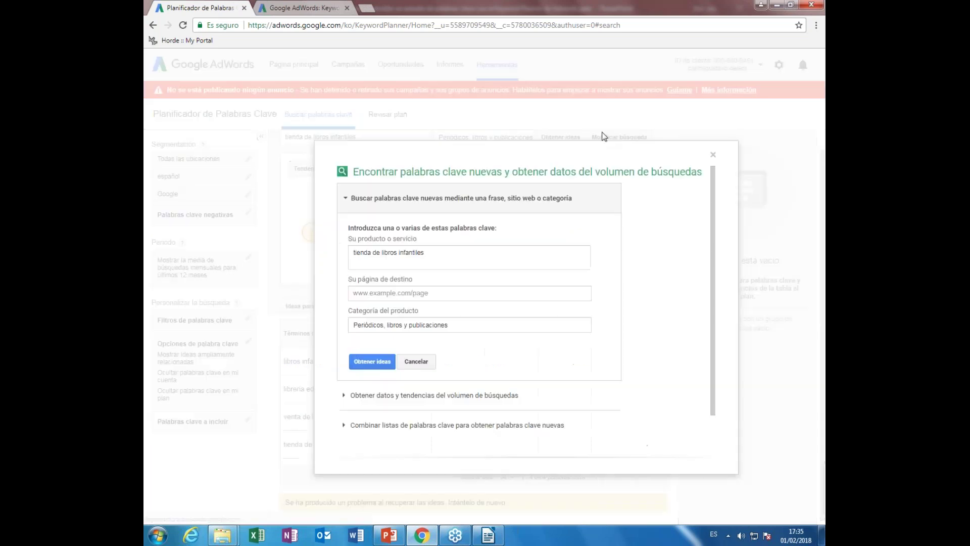
click(386, 362)
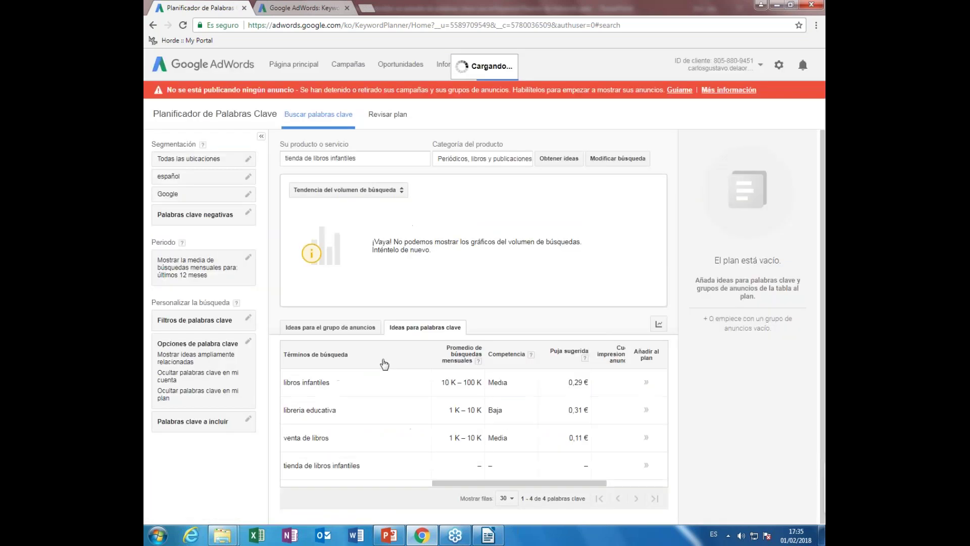
Replace the product term with 'libros infantiles' and request fresh keyword ideas.
click(401, 157)
triple_click(400, 157)
text(libros)
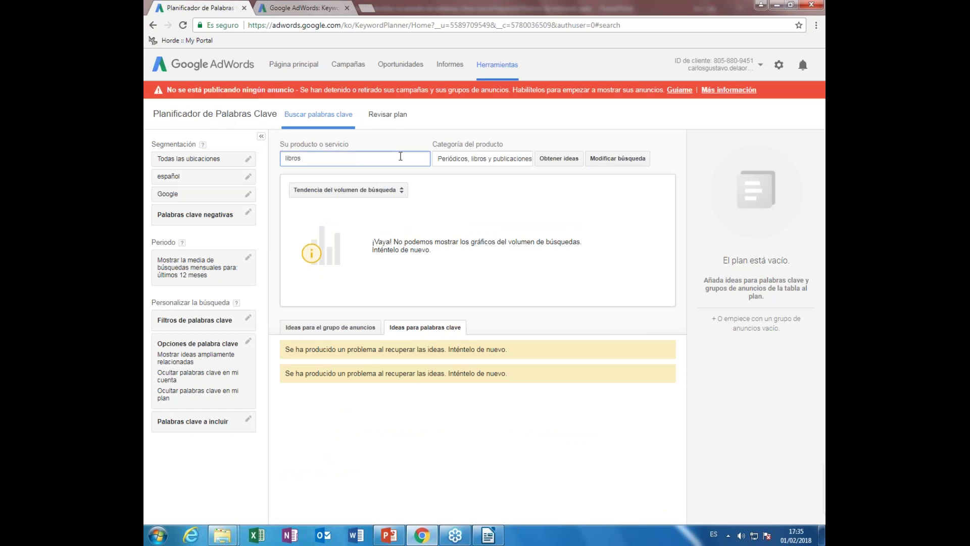
text( infanti)
text(lñes)
key(BackSpace)
key(BackSpace)
key(BackSpace)
text(es)
click(563, 162)
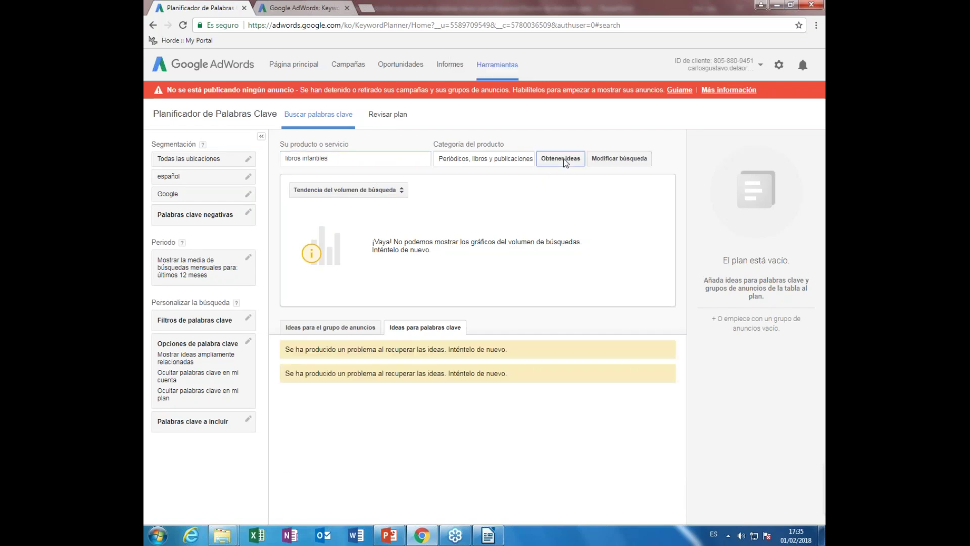
click(624, 159)
Run the keyword idea search for 'libros infantiles' and review its 1 M – 10 M monthly searches.
click(385, 362)
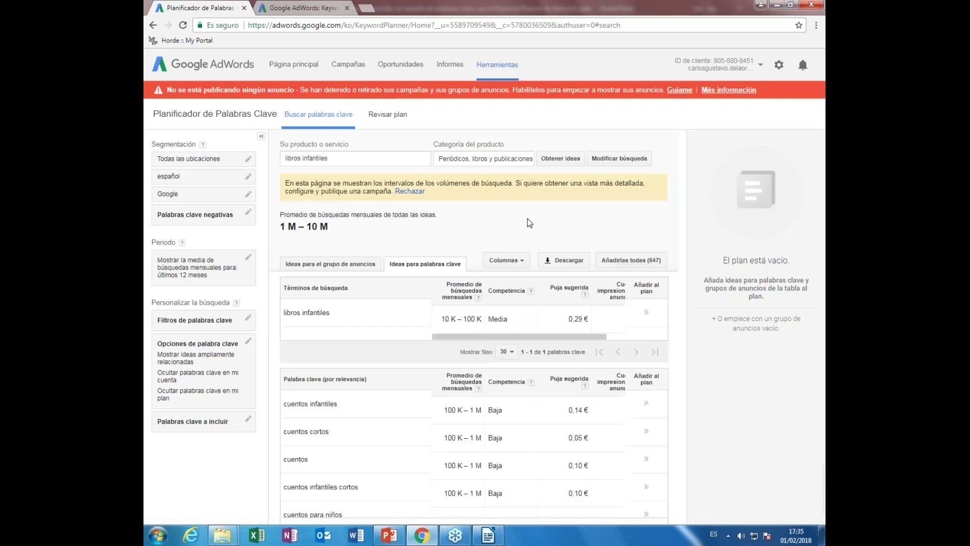
scroll(617, 272, down, 4)
scroll(679, 318, down, 1)
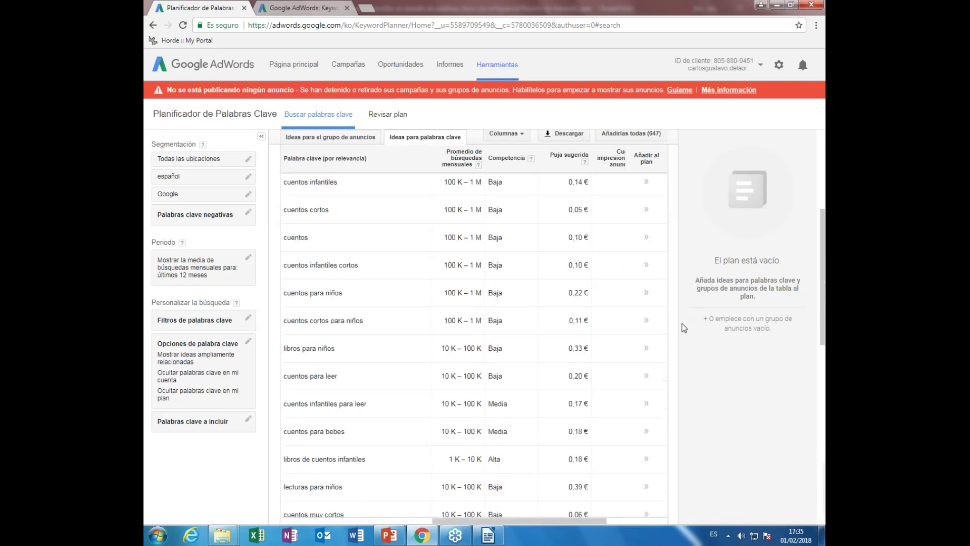
scroll(677, 311, up, 3)
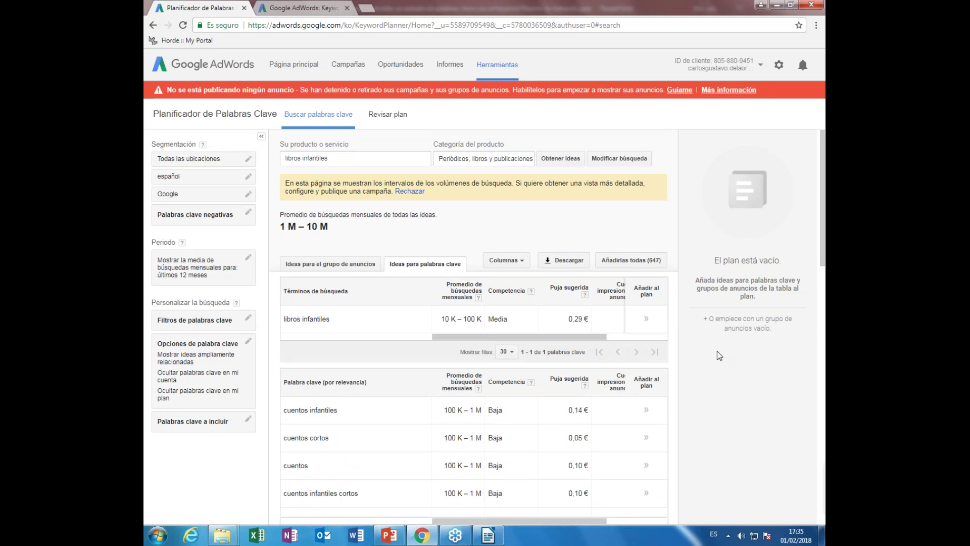
drag(822, 182, 822, 226)
mouse_move(492, 202)
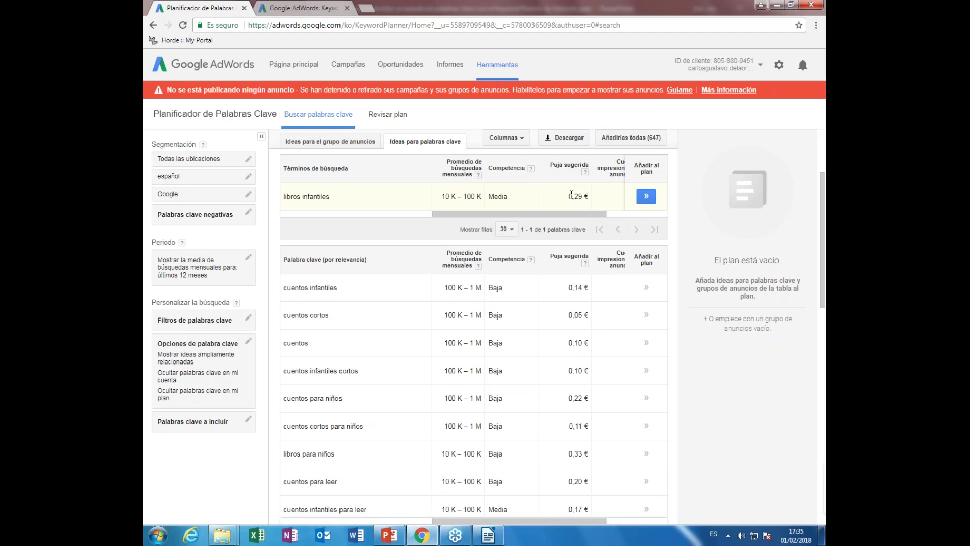
click(648, 198)
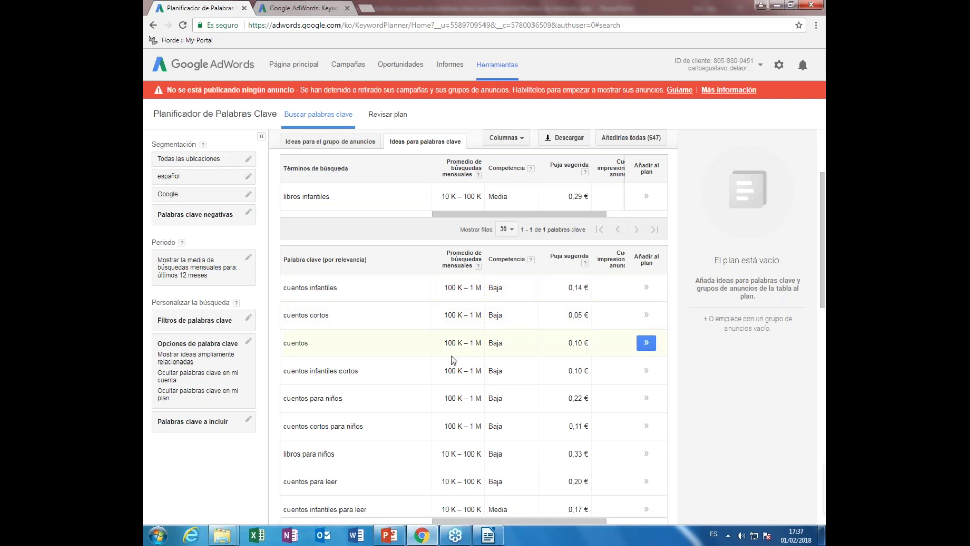
Scroll through the 646 related keyword ideas down to the pagination footer.
scroll(451, 356, down, 2)
scroll(522, 344, down, 1)
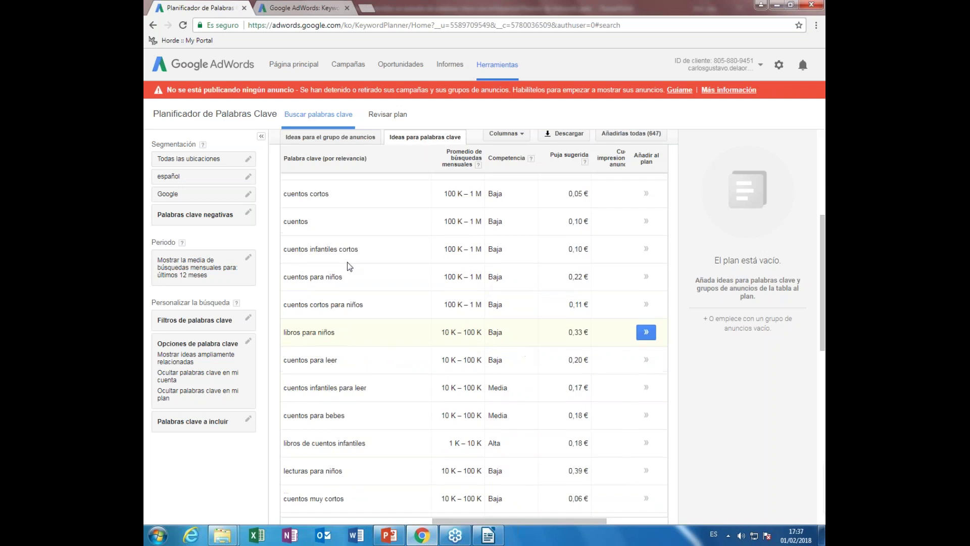
scroll(325, 348, down, 2)
scroll(324, 348, down, 1)
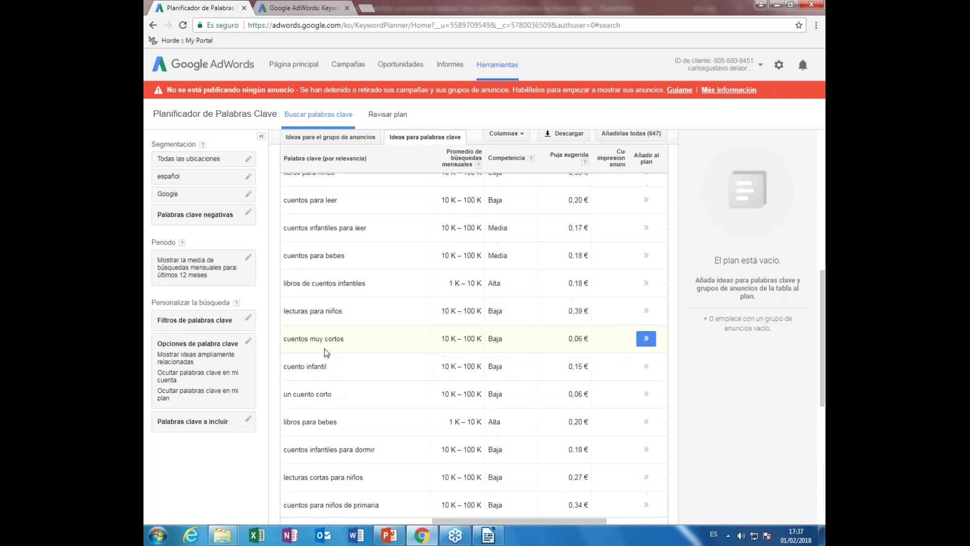
scroll(324, 347, up, 2)
scroll(324, 347, up, 5)
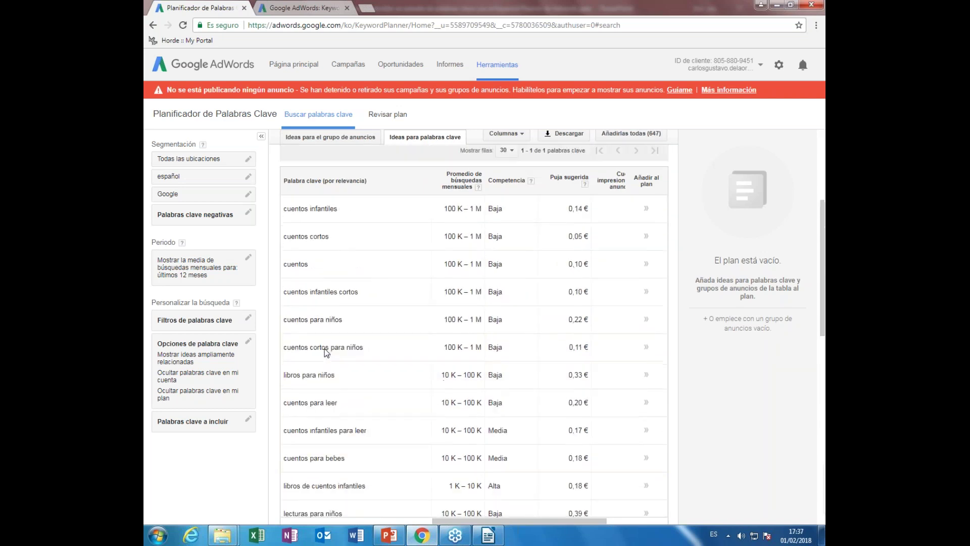
scroll(324, 348, down, 2)
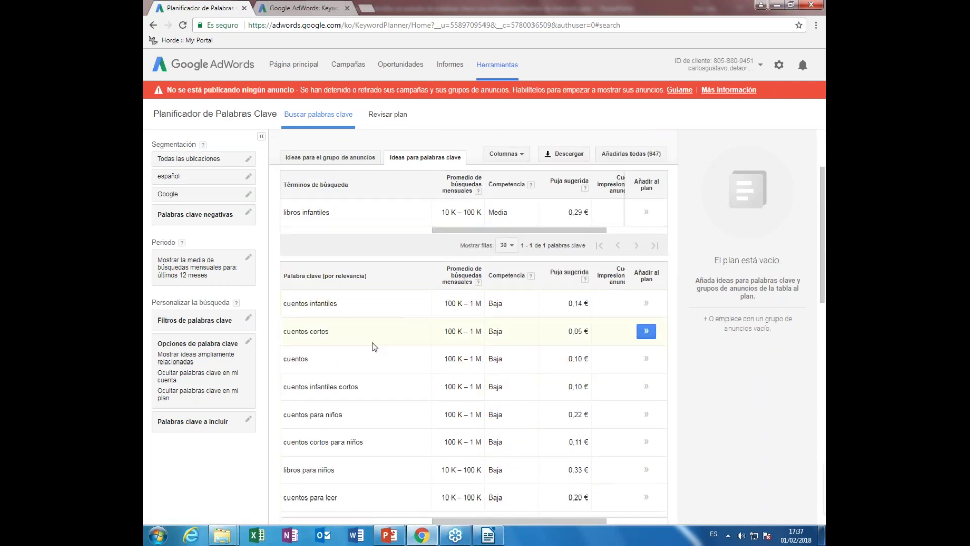
scroll(363, 342, down, 2)
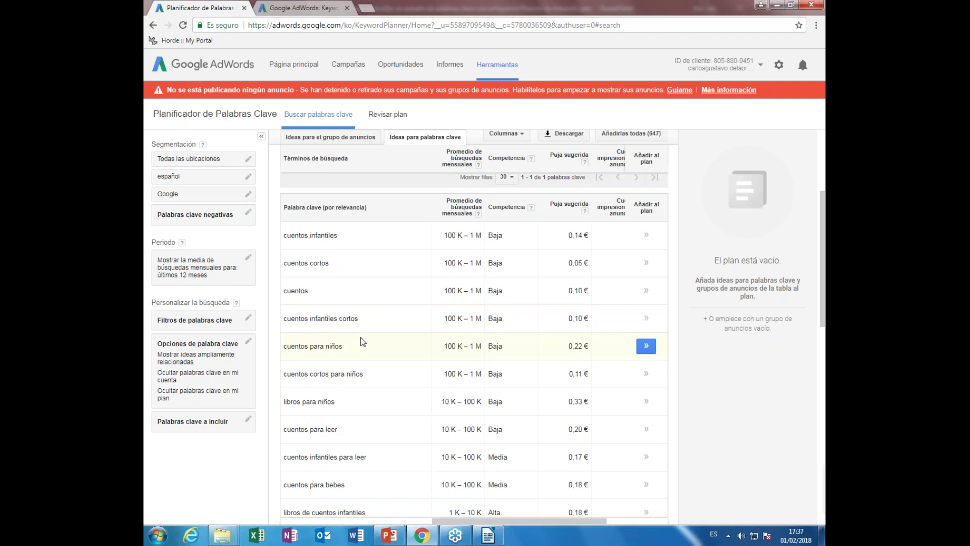
scroll(366, 334, down, 4)
scroll(366, 334, down, 5)
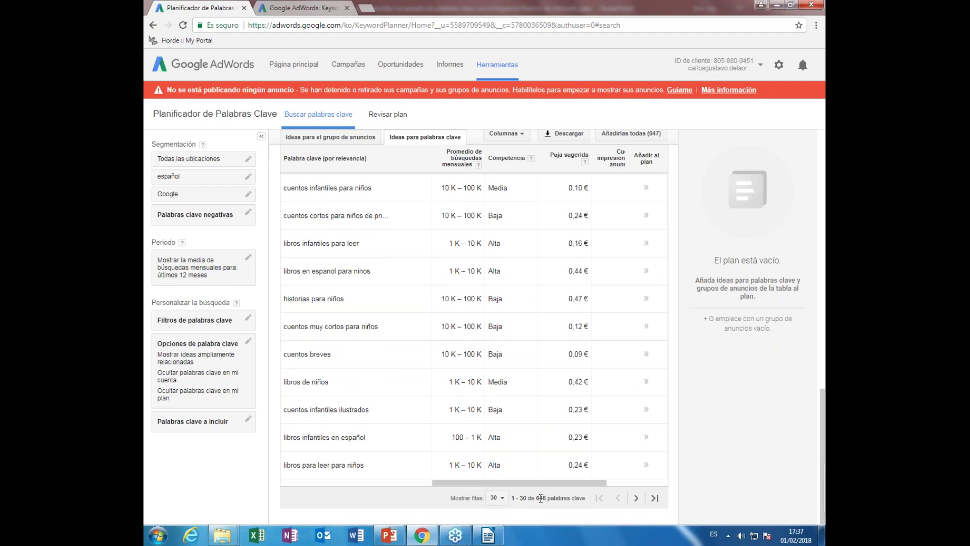
drag(537, 498, 586, 498)
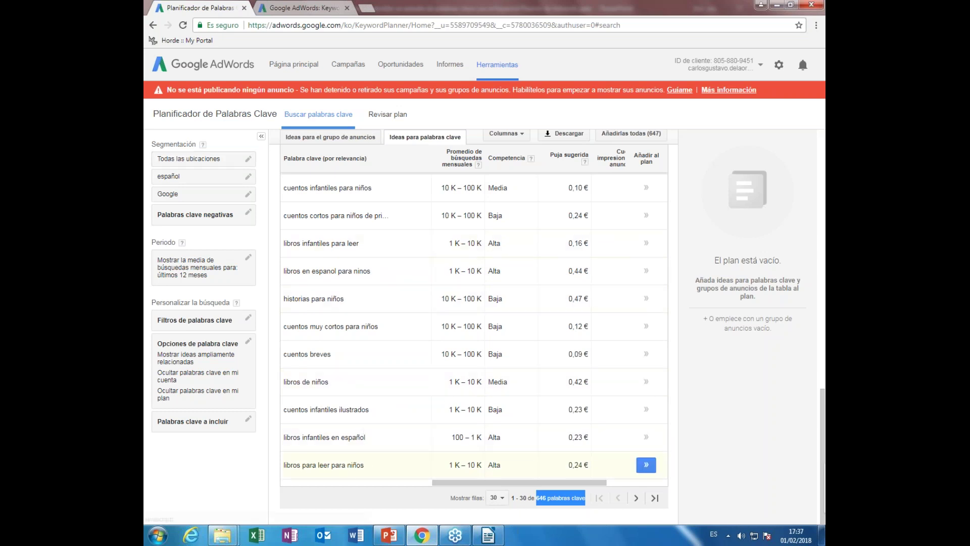
scroll(329, 261, up, 2)
scroll(330, 260, up, 10)
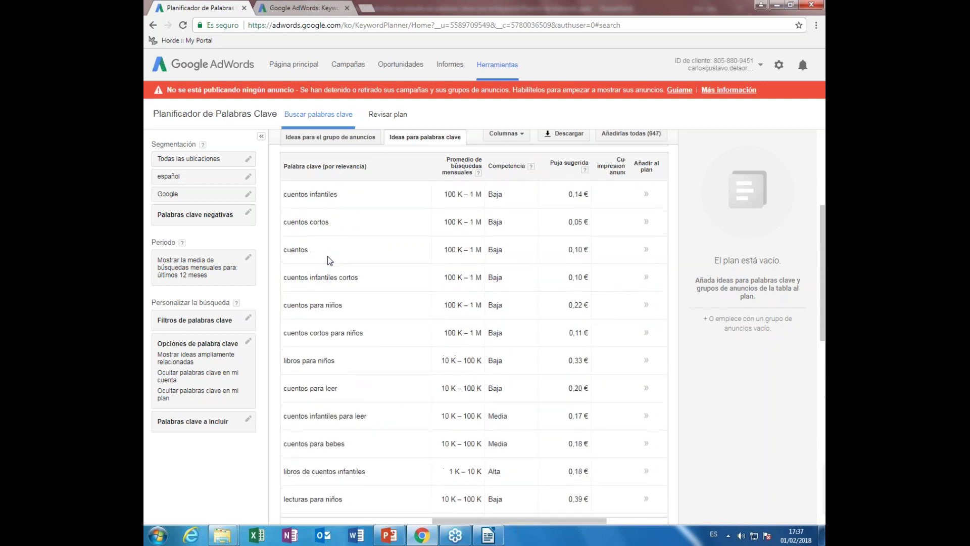
scroll(329, 260, up, 4)
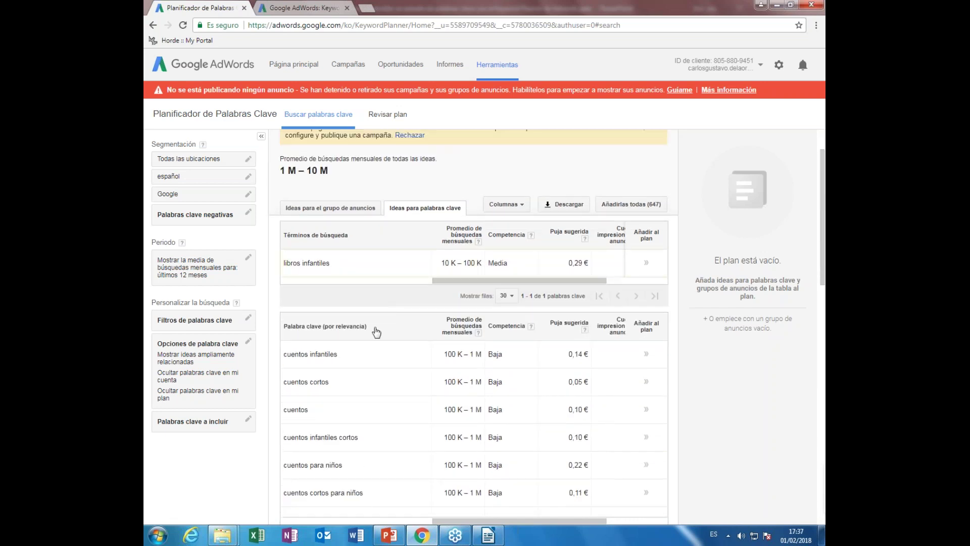
scroll(376, 332, down, 3)
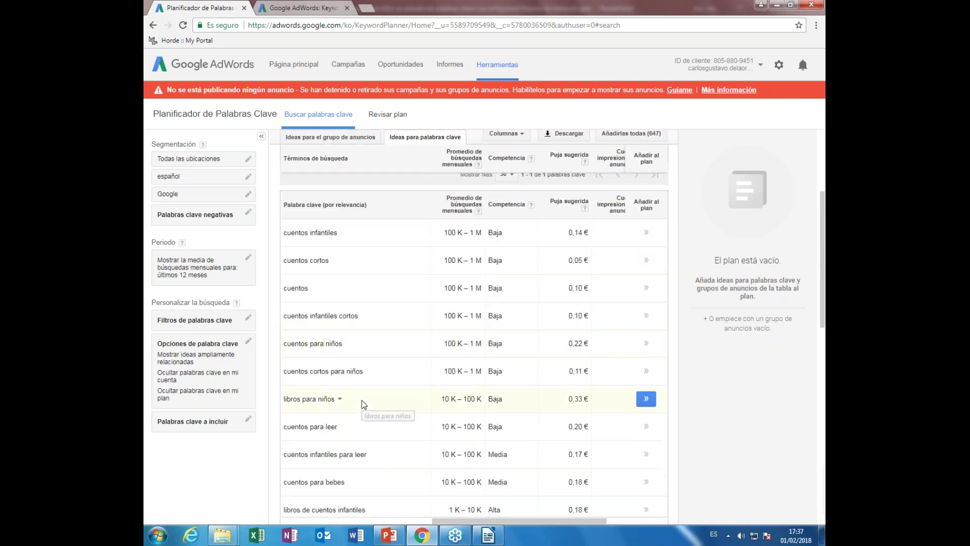
scroll(362, 404, down, 1)
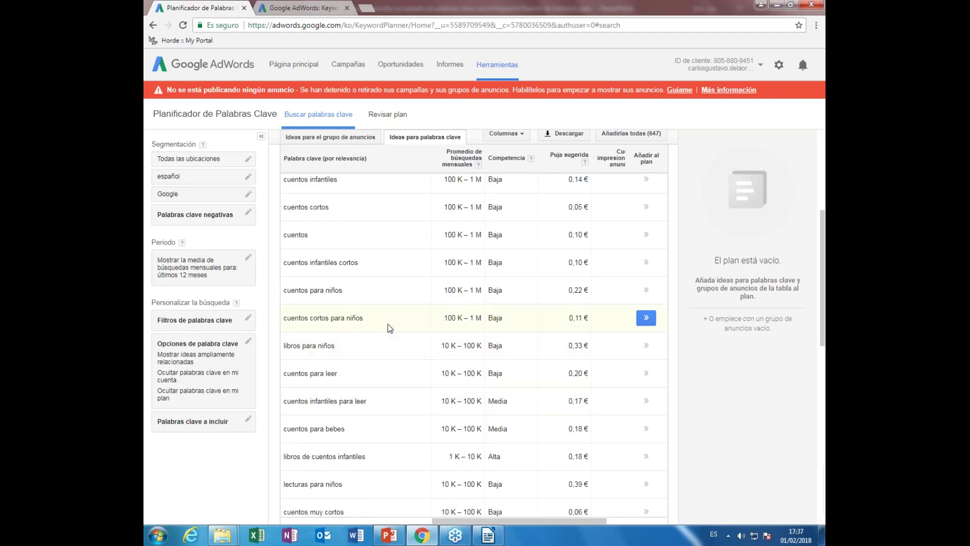
scroll(392, 327, down, 3)
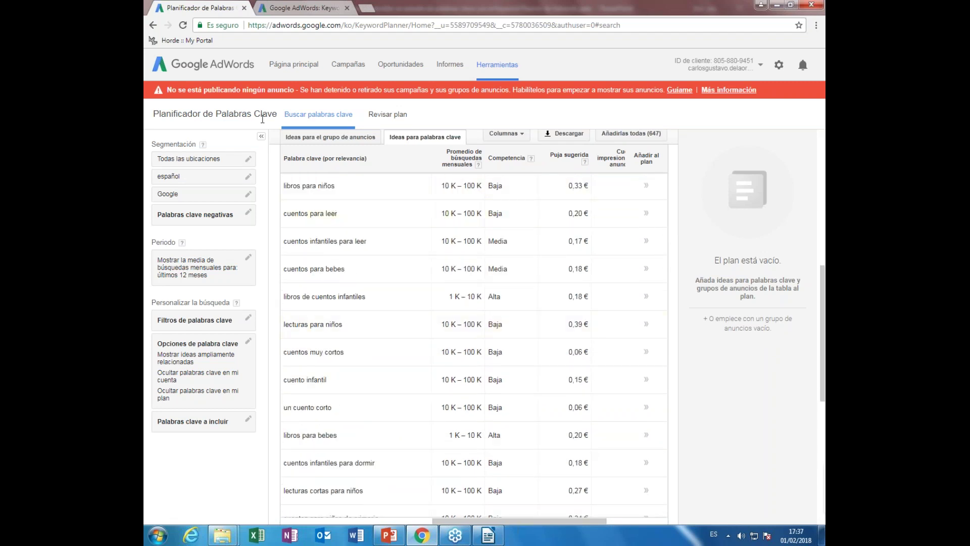
click(323, 121)
Return to the planner home and expand 'Combinar listas de palabras clave'.
click(154, 26)
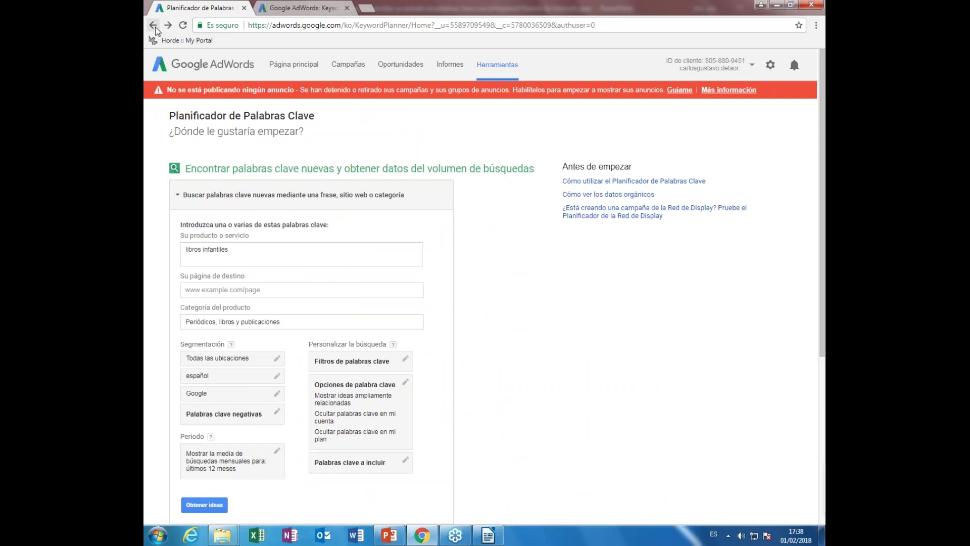
scroll(465, 283, down, 5)
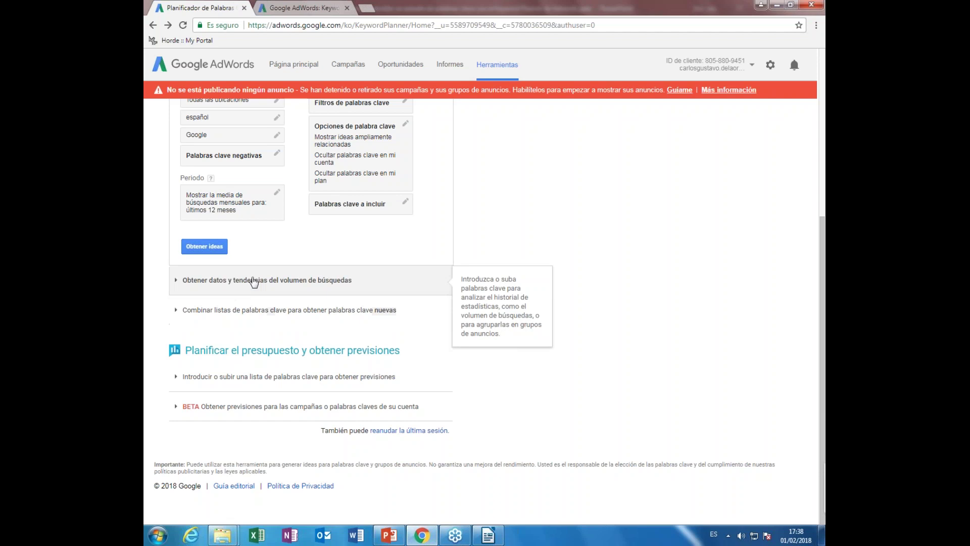
click(254, 282)
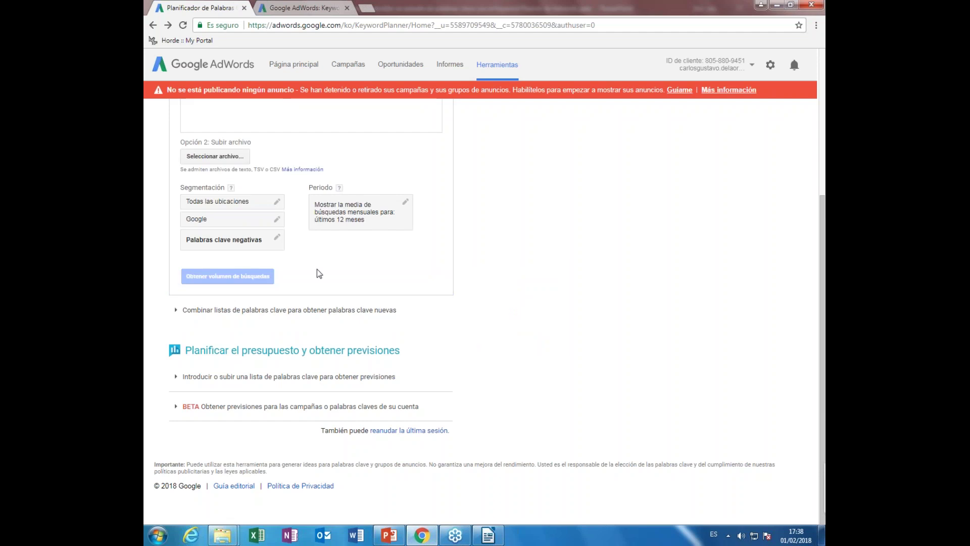
scroll(318, 273, up, 4)
click(245, 269)
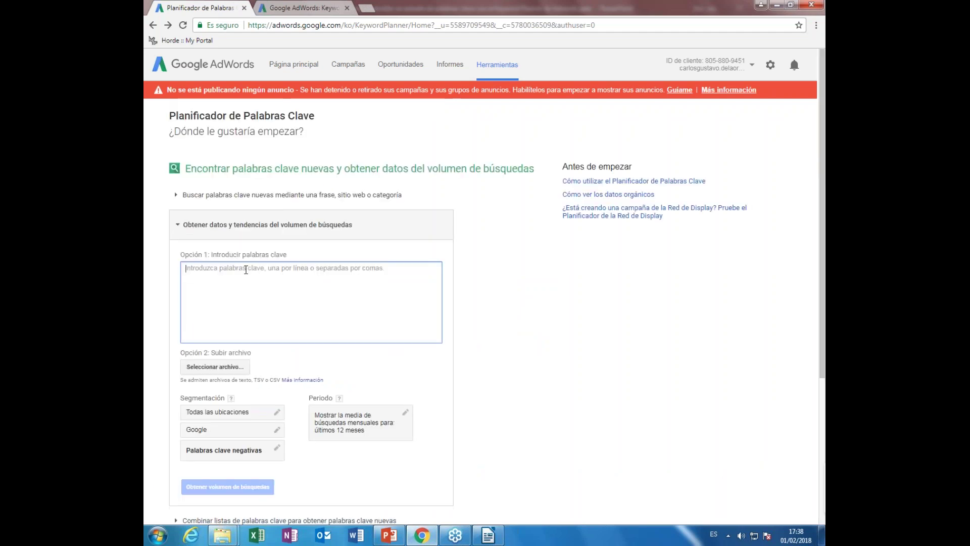
scroll(305, 362, down, 3)
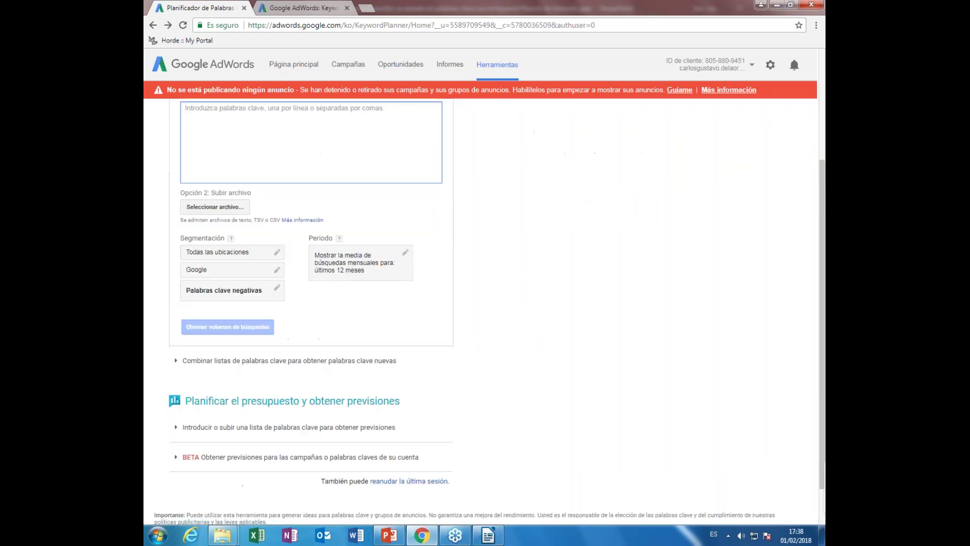
click(305, 363)
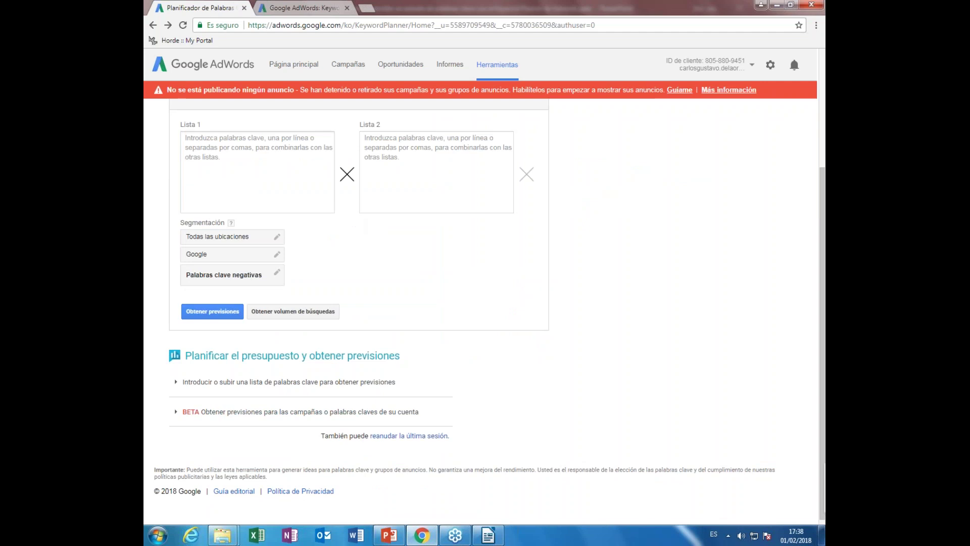
Enter 'libros' in Lista 1, 'infantiles' in Lista 2 and 'educativos' in a new Lista 3.
click(222, 140)
text(libros)
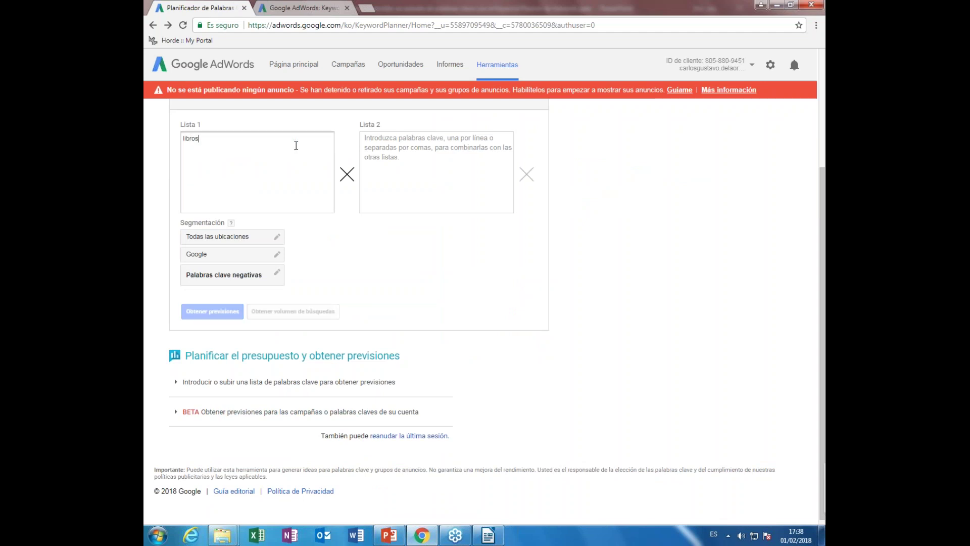
key(Tab)
text(infa)
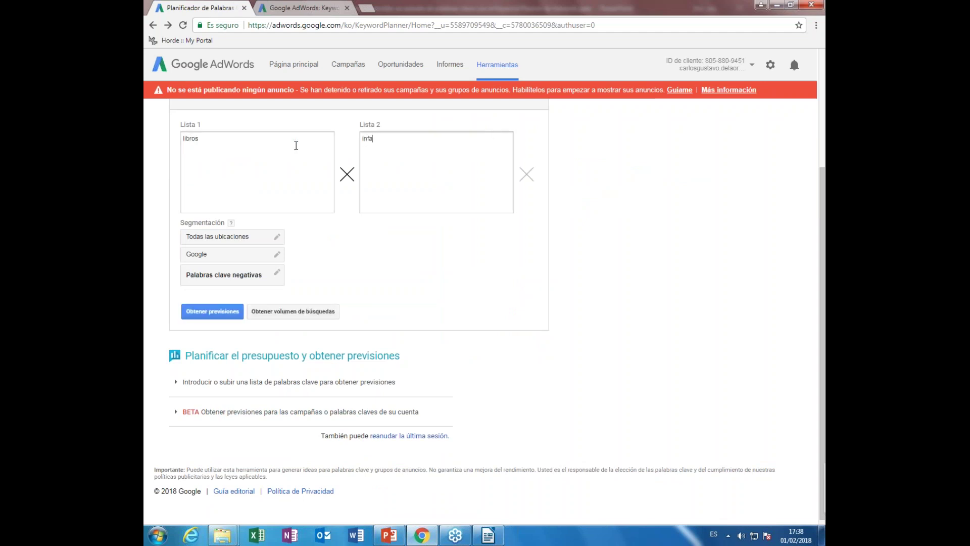
text(ntiles)
click(527, 174)
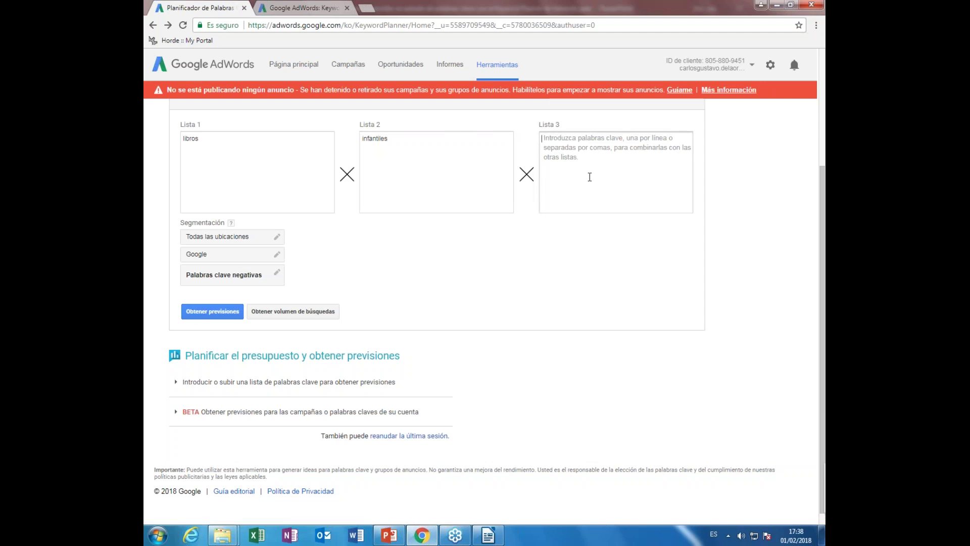
text(educativos)
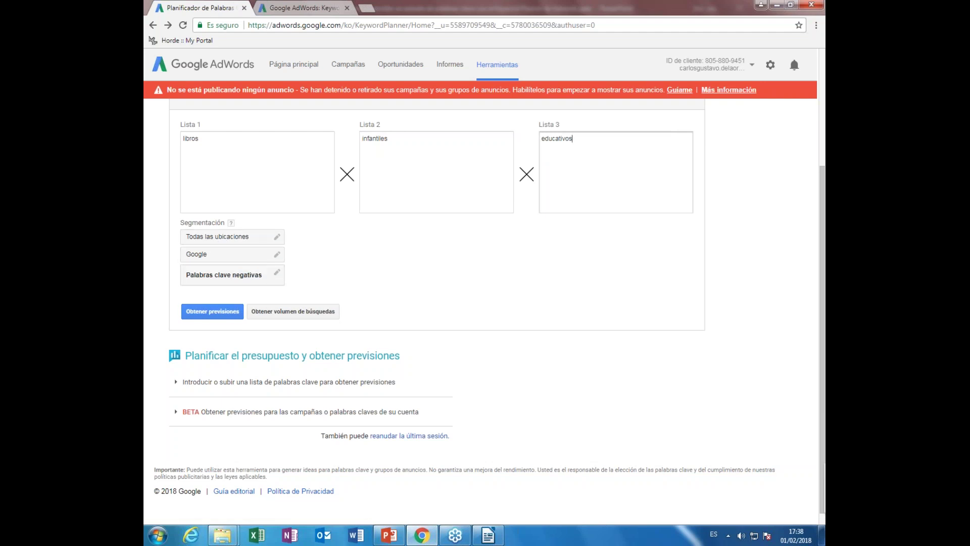
Get daily forecasts for 'libros infantiles educativos' and review the clicks chart and ad group table.
click(232, 315)
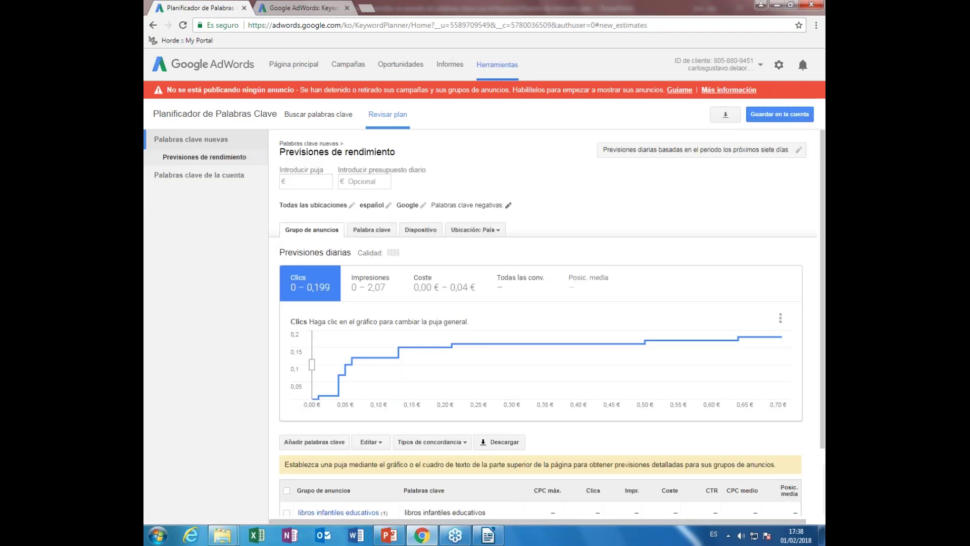
scroll(469, 232, down, 1)
scroll(468, 232, down, 1)
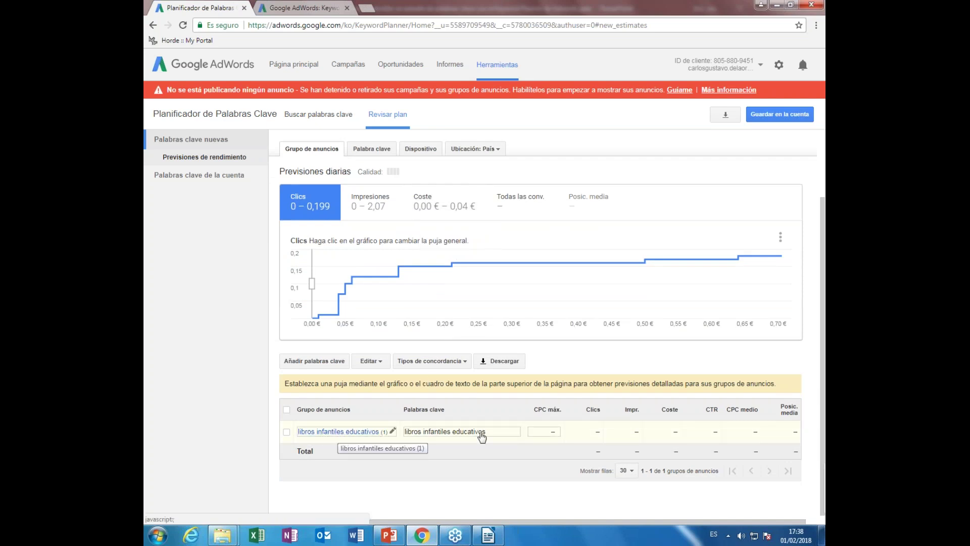
scroll(325, 324, up, 1)
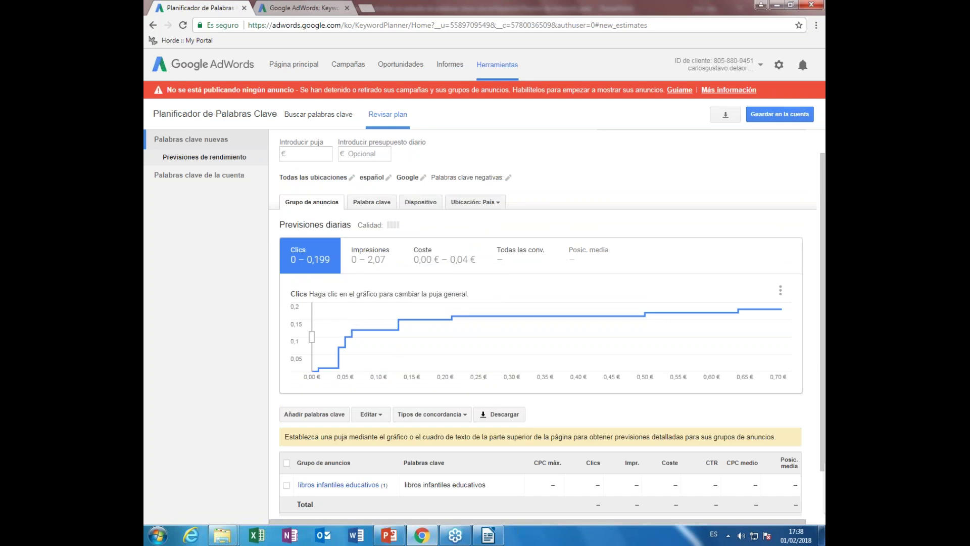
mouse_move(403, 324)
mouse_move(783, 310)
Switch to PowerPoint and run the slide show from the index slide, advancing one slide.
key(alt+Tab)
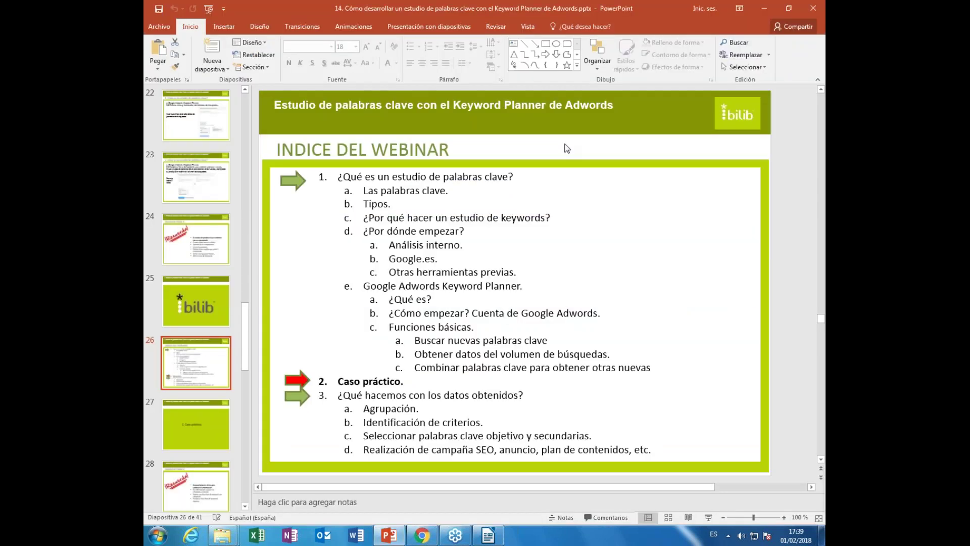
click(708, 517)
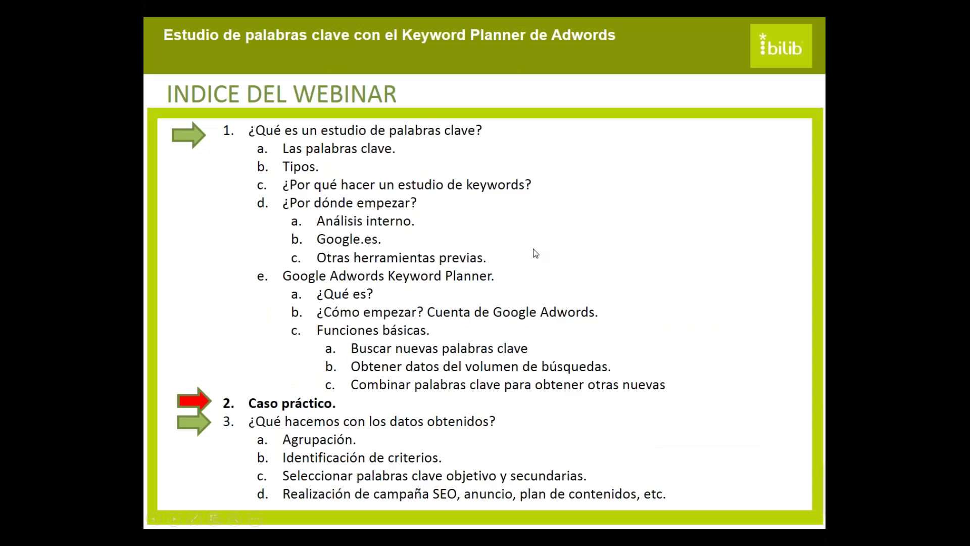
key(Right)
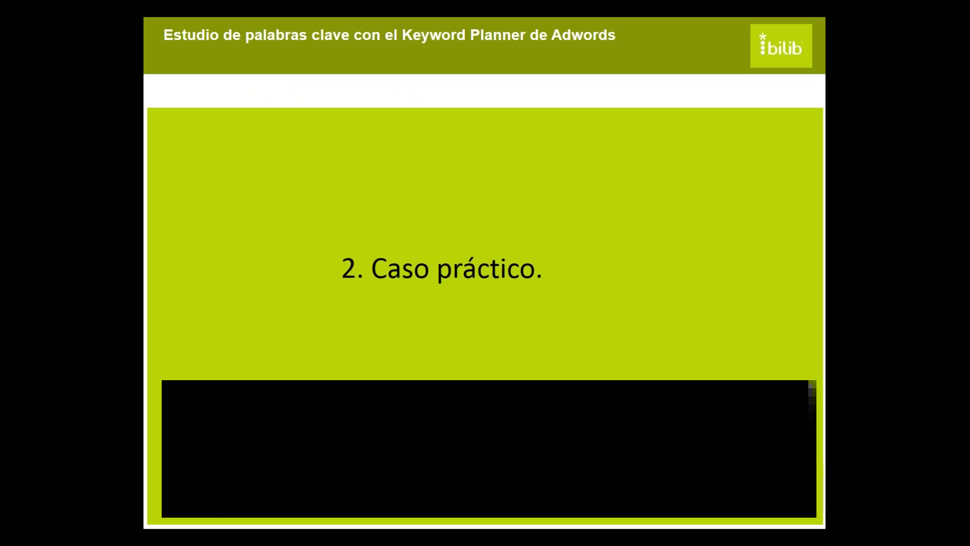